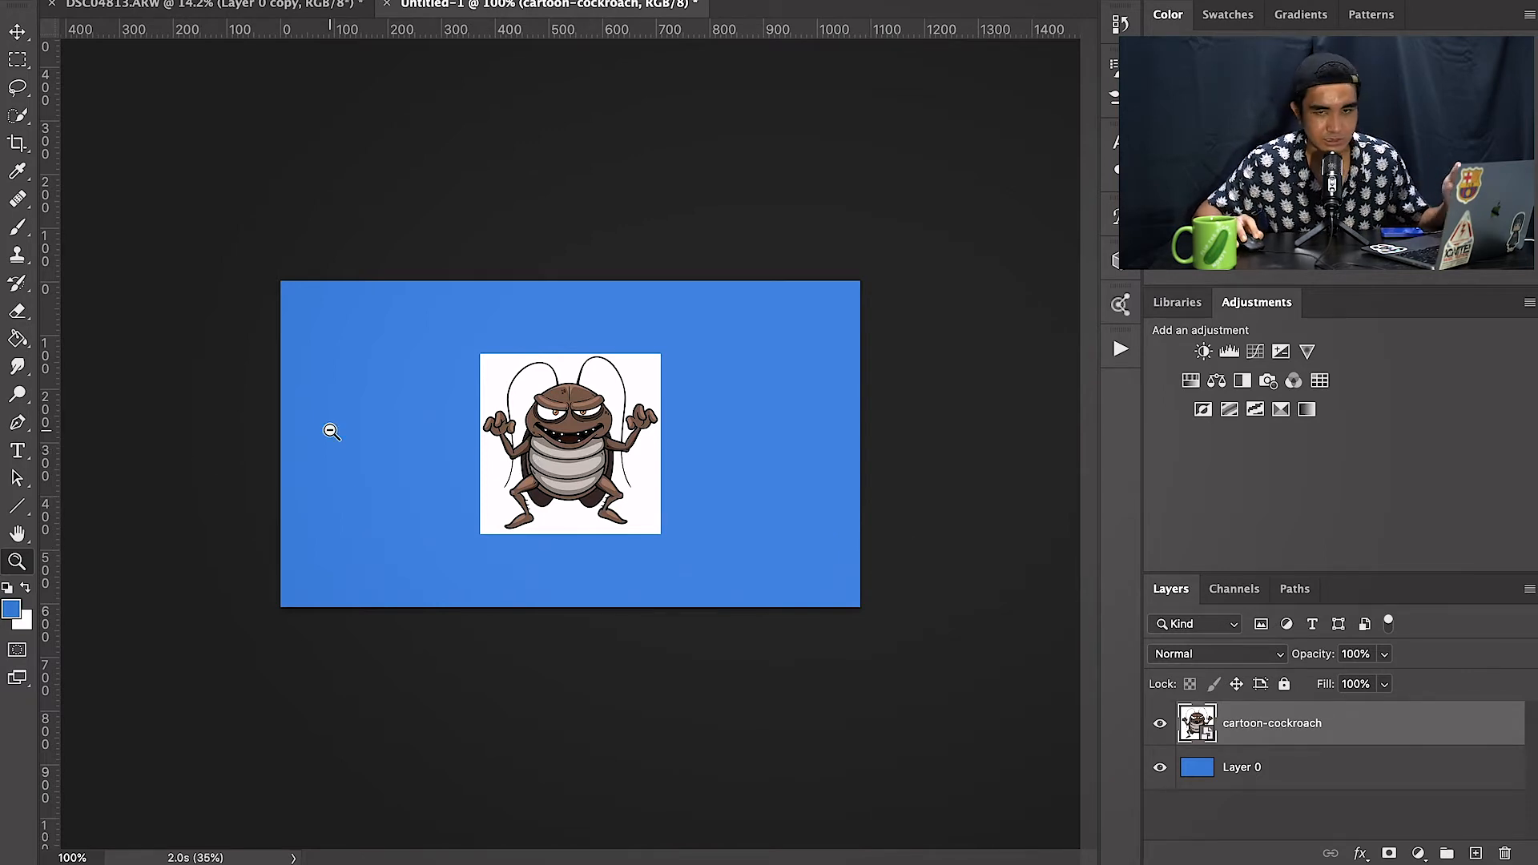
# Step: Start using the Clone Stamp tool on the cartoon-cockroach layer and rasterize its smart object
pyautogui.press('s')
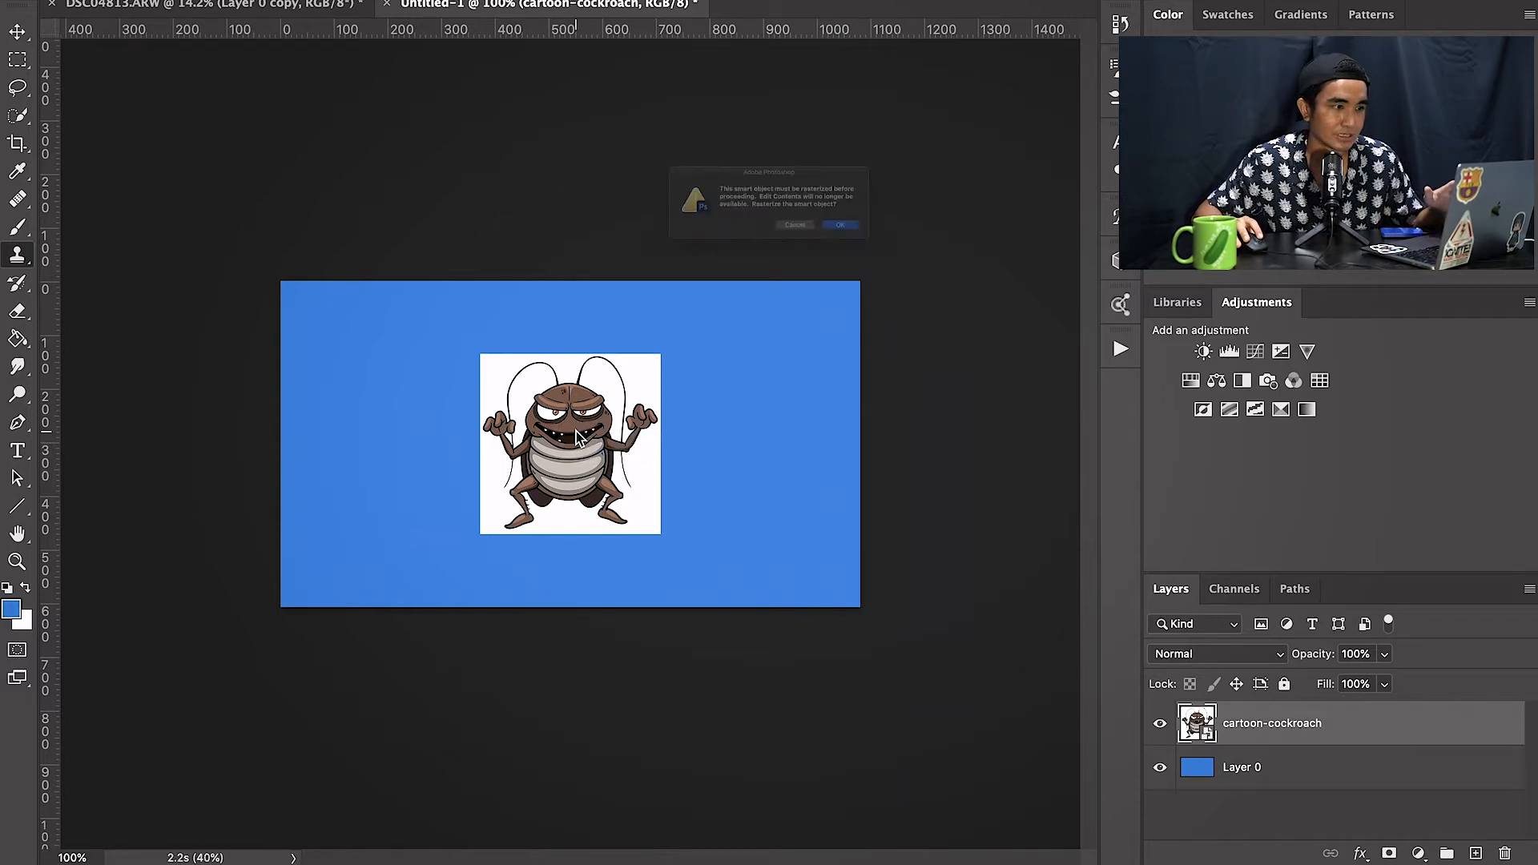
pyautogui.keyDown('alt'); pyautogui.click(575, 431); pyautogui.keyUp('alt')
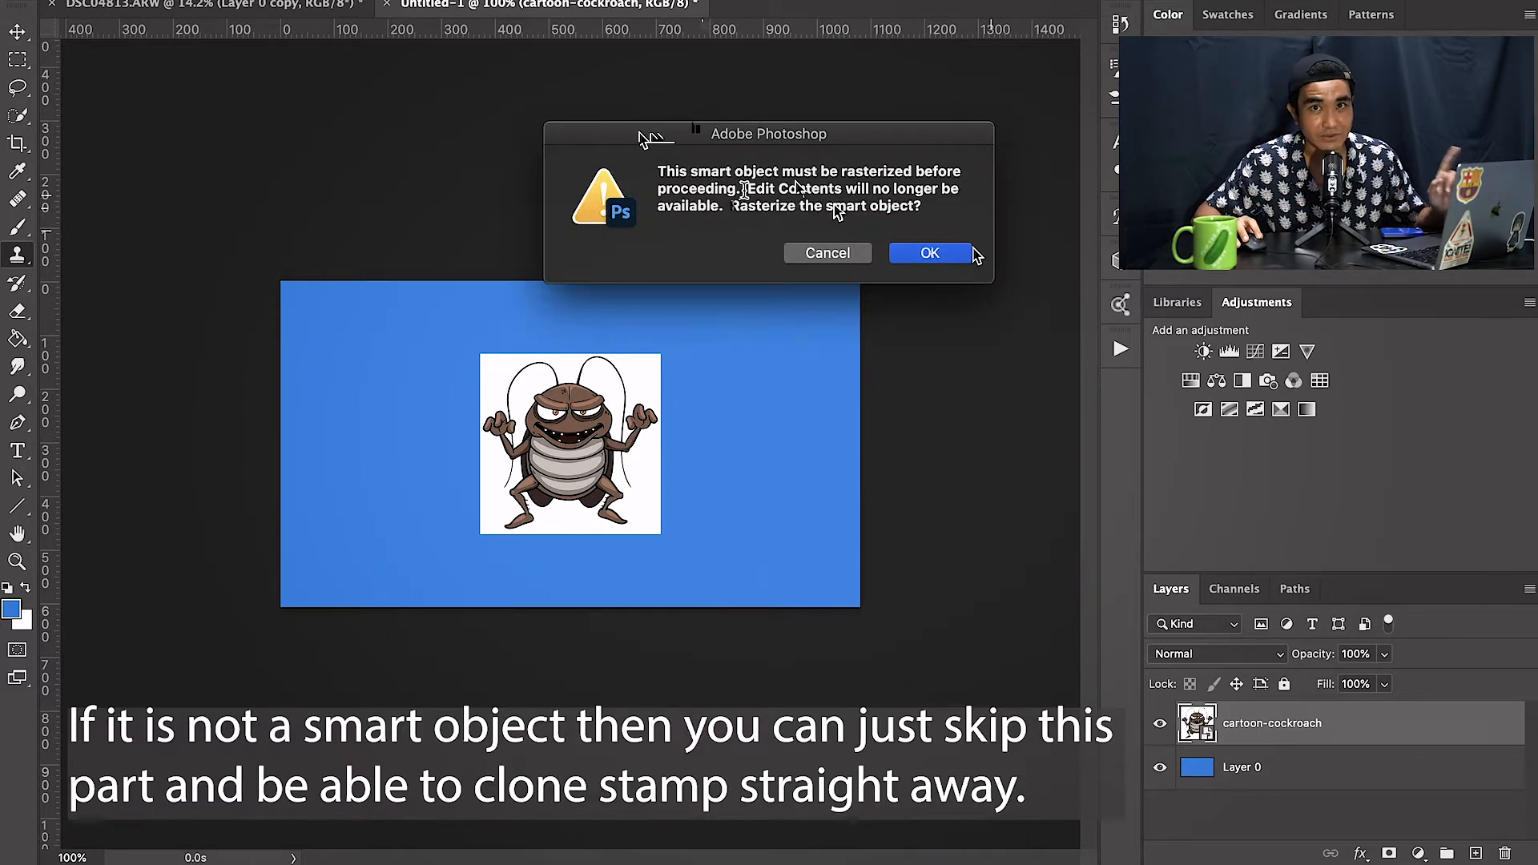
pyautogui.click(933, 253)
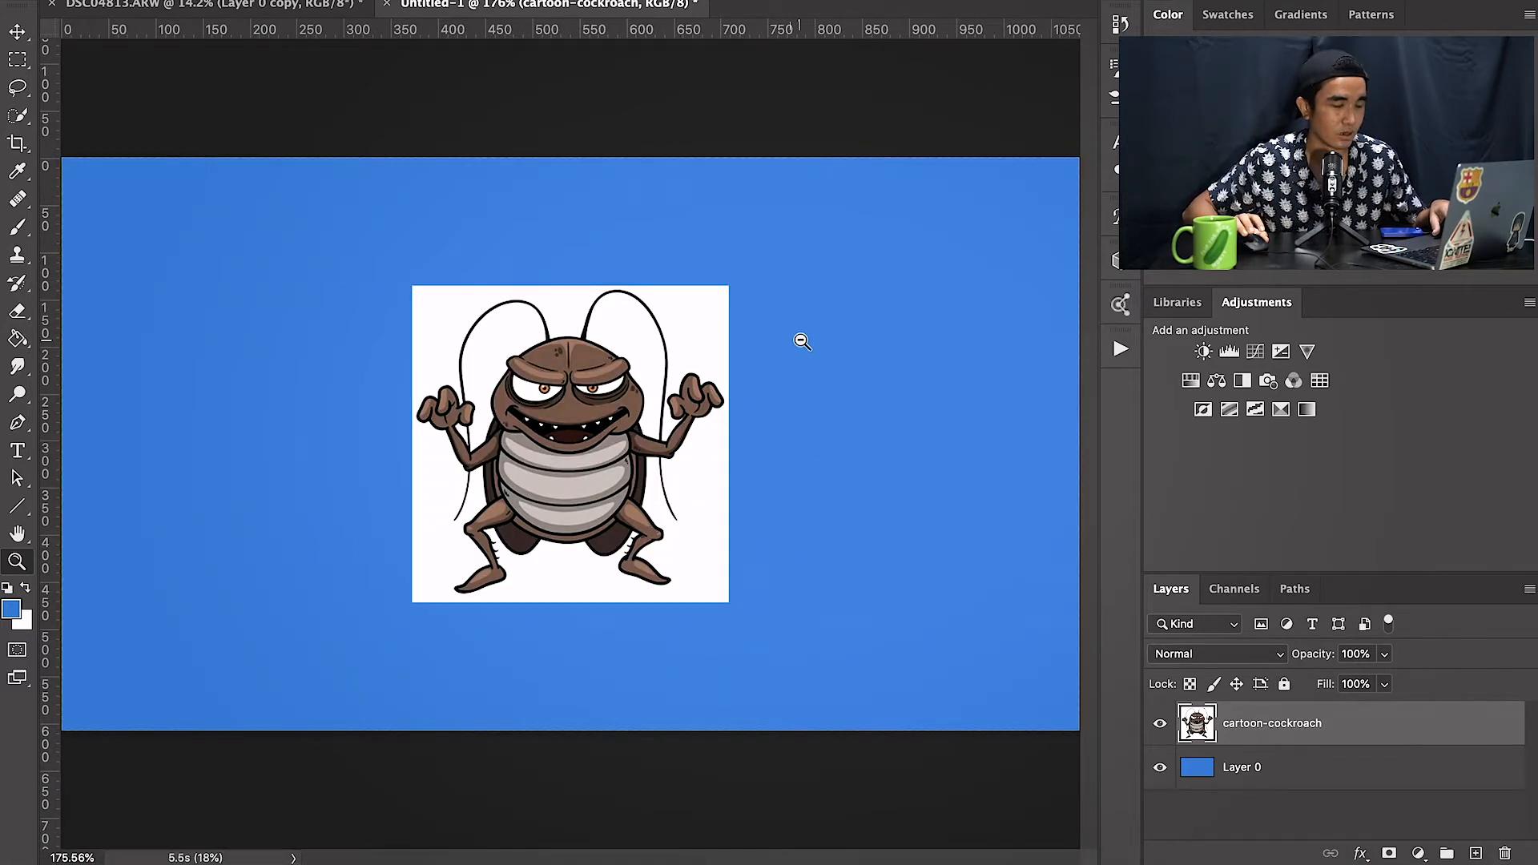
# Step: Clone blue background over the right edge and lower right corner of the cockroach picture
pyautogui.press('s')
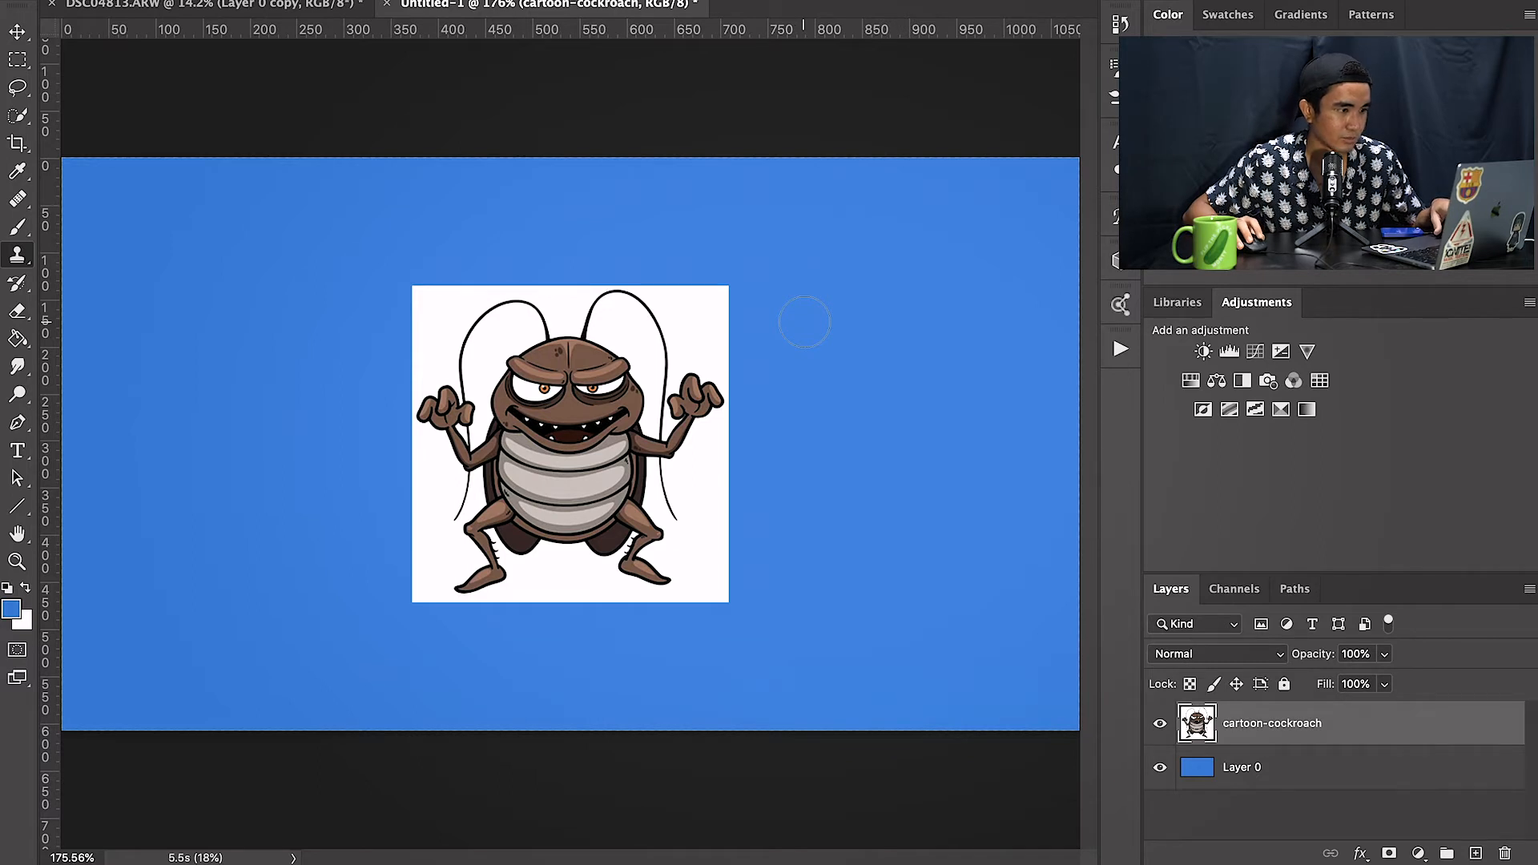
pyautogui.moveTo(705, 315)
pyautogui.mouseDown()
pyautogui.moveTo(675, 330)
pyautogui.moveTo(751, 306)
pyautogui.moveTo(707, 309)
pyautogui.mouseUp()
pyautogui.hotkey('ctrl', 'z')
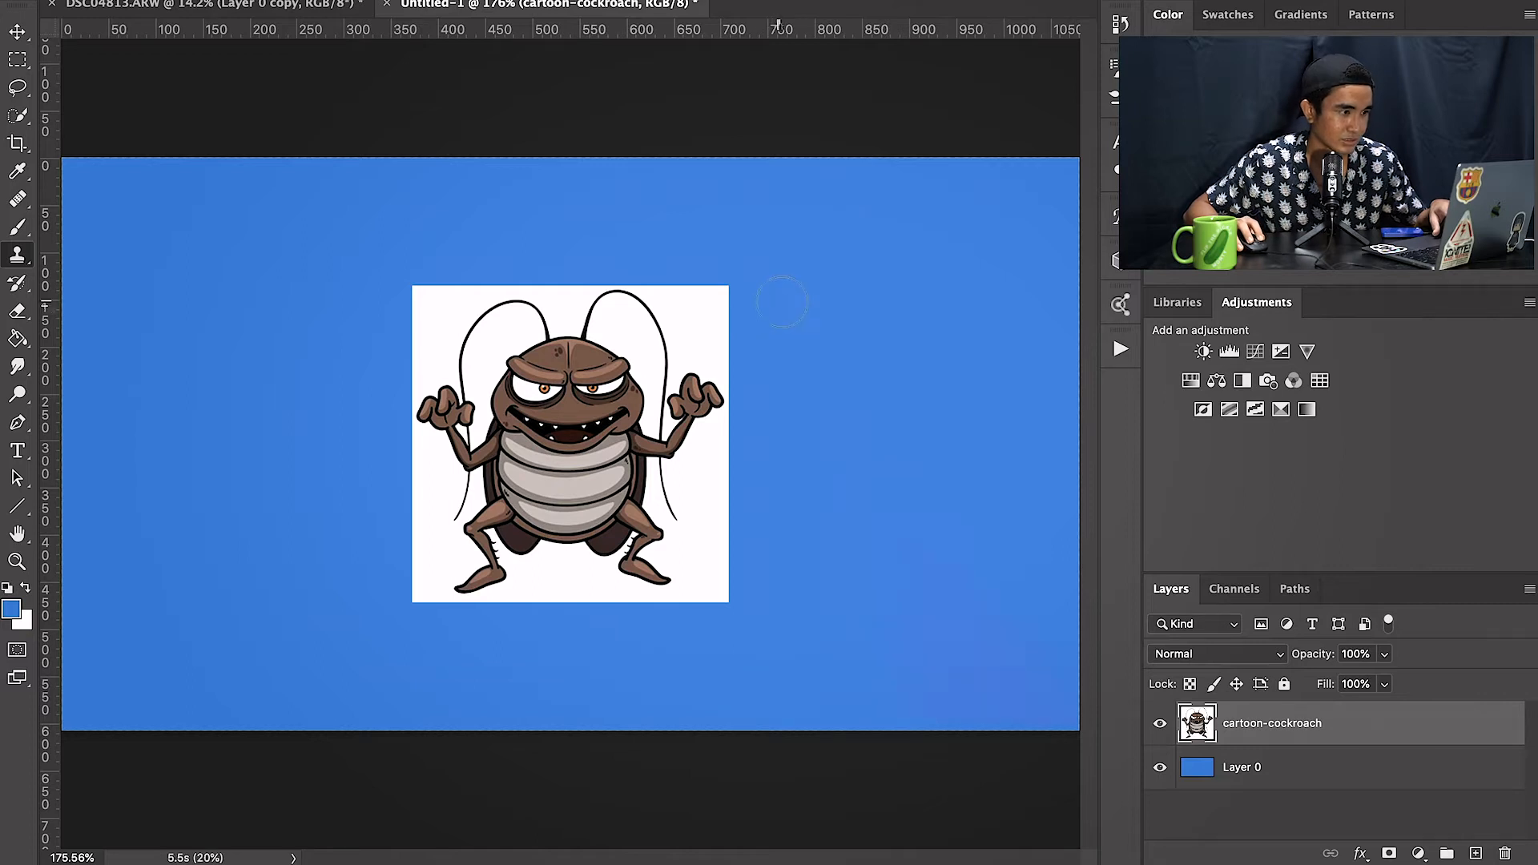
pyautogui.moveTo(709, 336)
pyautogui.mouseDown()
pyautogui.moveTo(695, 309)
pyautogui.moveTo(779, 368)
pyautogui.moveTo(786, 446)
pyautogui.moveTo(762, 437)
pyautogui.moveTo(717, 500)
pyautogui.moveTo(705, 589)
pyautogui.moveTo(695, 578)
pyautogui.moveTo(586, 627)
pyautogui.moveTo(625, 621)
pyautogui.moveTo(641, 593)
pyautogui.mouseUp()
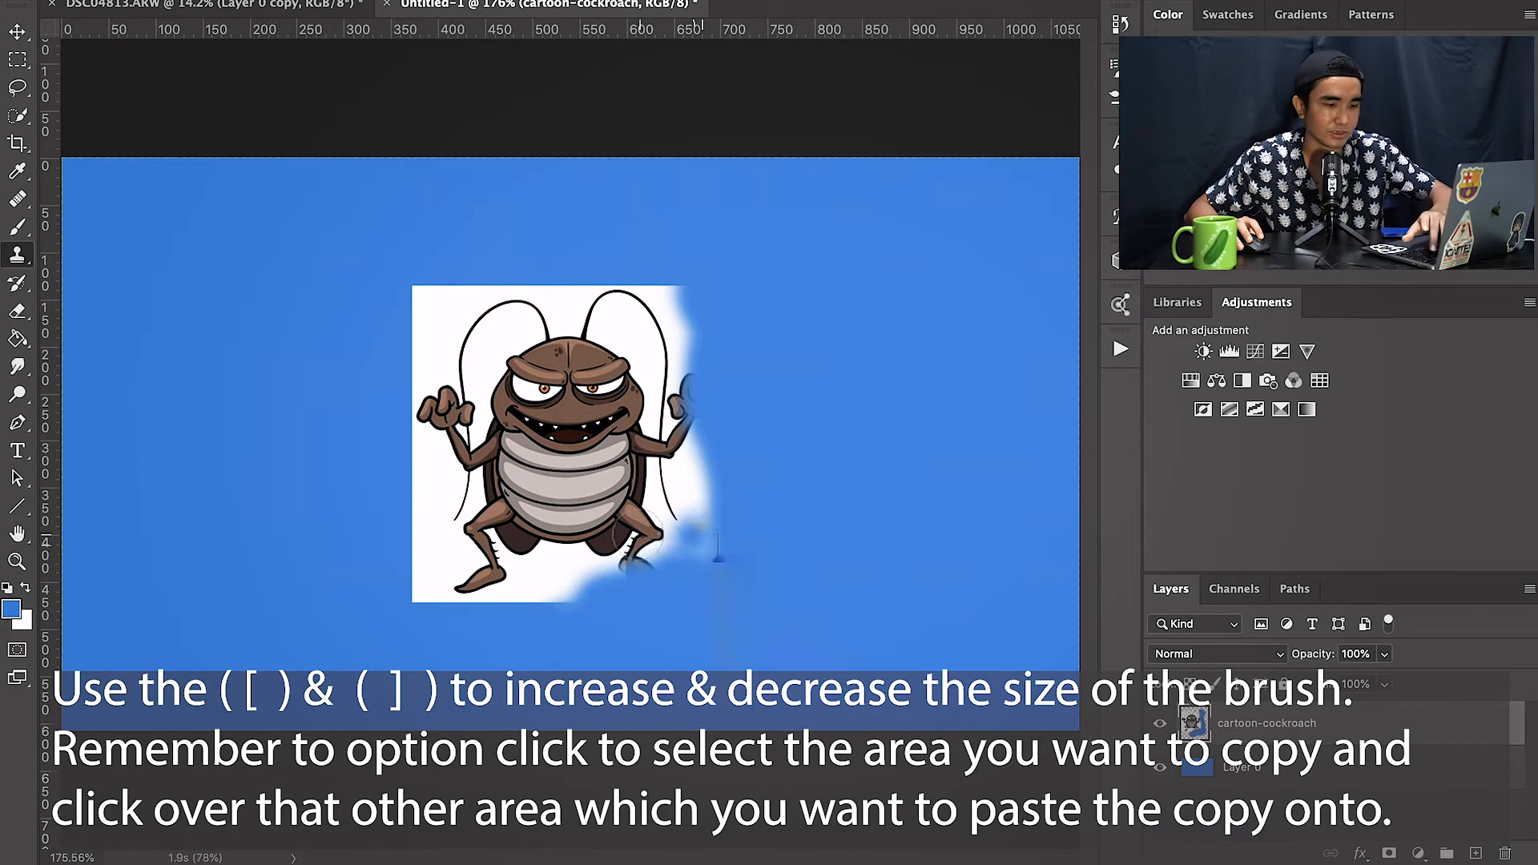
# Step: Enlarge the clone brush and paint sampled blue background over the rest of the cockroach picture
pyautogui.press(']')
pyautogui.press(']')
pyautogui.press(']')
pyautogui.press(']')
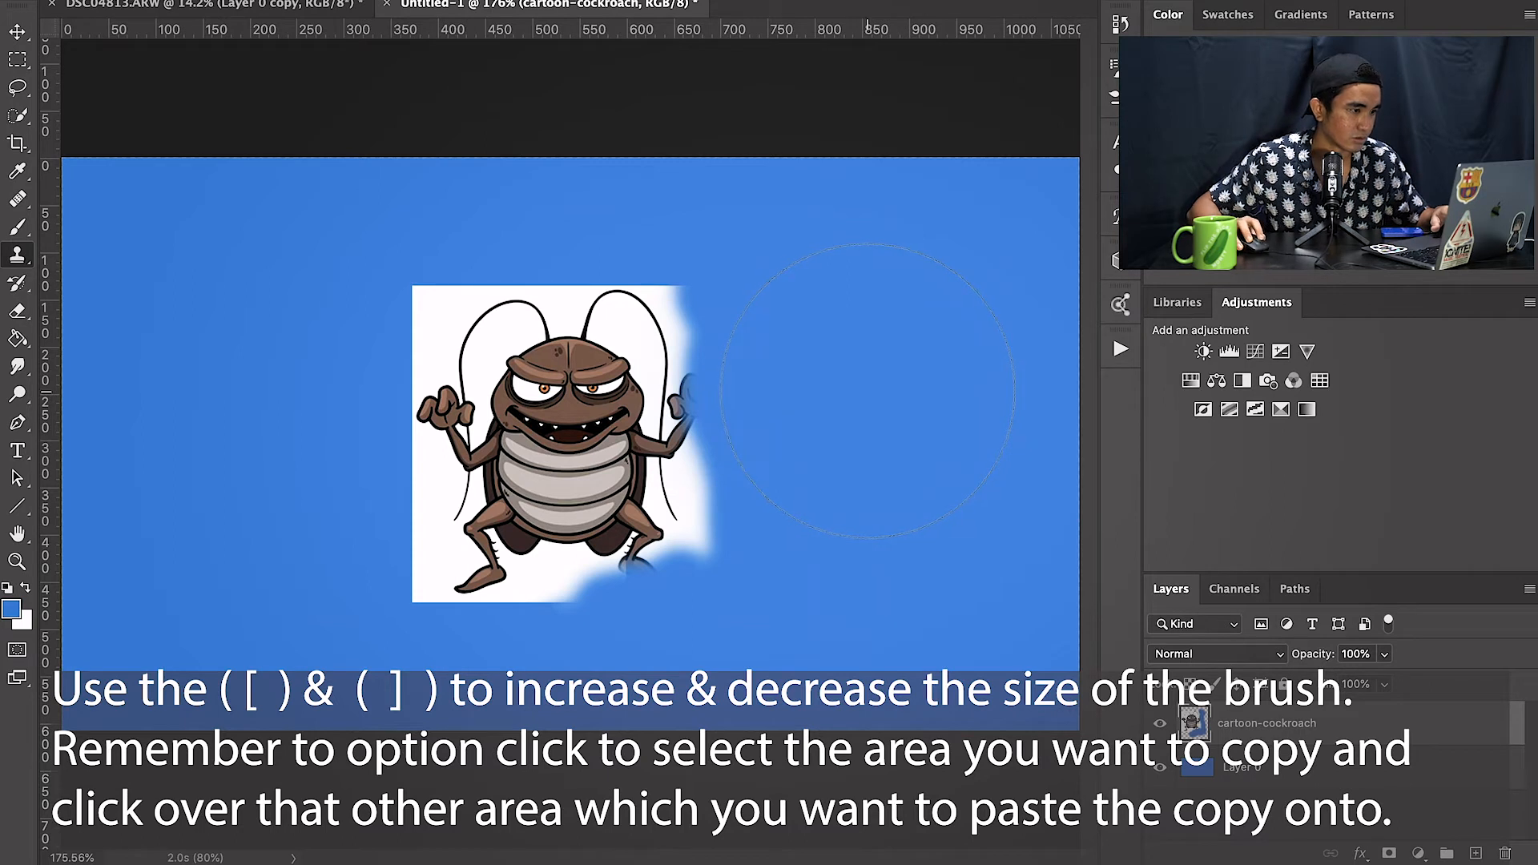
pyautogui.keyDown('alt'); pyautogui.click(849, 346); pyautogui.keyUp('alt')
pyautogui.moveTo(681, 352)
pyautogui.mouseDown()
pyautogui.moveTo(723, 345)
pyautogui.moveTo(423, 329)
pyautogui.moveTo(553, 389)
pyautogui.mouseUp()
pyautogui.keyDown('alt'); pyautogui.click(781, 608); pyautogui.keyUp('alt')
pyautogui.moveTo(496, 561)
pyautogui.mouseDown()
pyautogui.moveTo(640, 537)
pyautogui.moveTo(593, 533)
pyautogui.mouseUp()
pyautogui.keyDown('alt'); pyautogui.click(759, 401); pyautogui.keyUp('alt')
pyautogui.moveTo(709, 467)
pyautogui.mouseDown()
pyautogui.moveTo(693, 497)
pyautogui.moveTo(704, 423)
pyautogui.mouseUp()
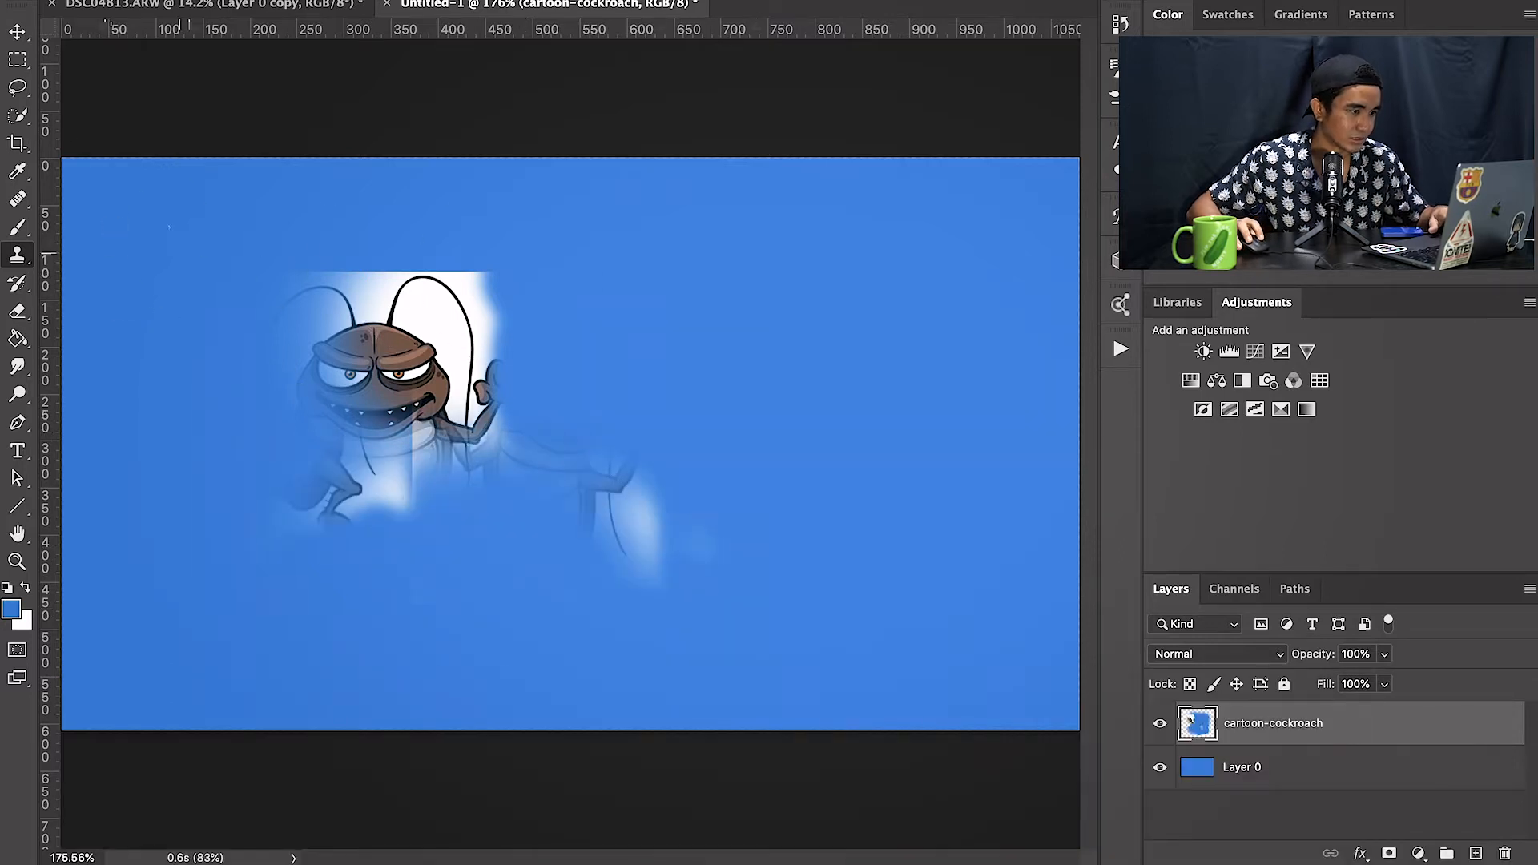
pyautogui.moveTo(261, 322)
pyautogui.mouseDown()
pyautogui.moveTo(369, 396)
pyautogui.moveTo(497, 405)
pyautogui.moveTo(550, 368)
pyautogui.moveTo(711, 556)
pyautogui.moveTo(580, 594)
pyautogui.mouseUp()
pyautogui.keyDown('alt'); pyautogui.click(846, 298); pyautogui.keyUp('alt')
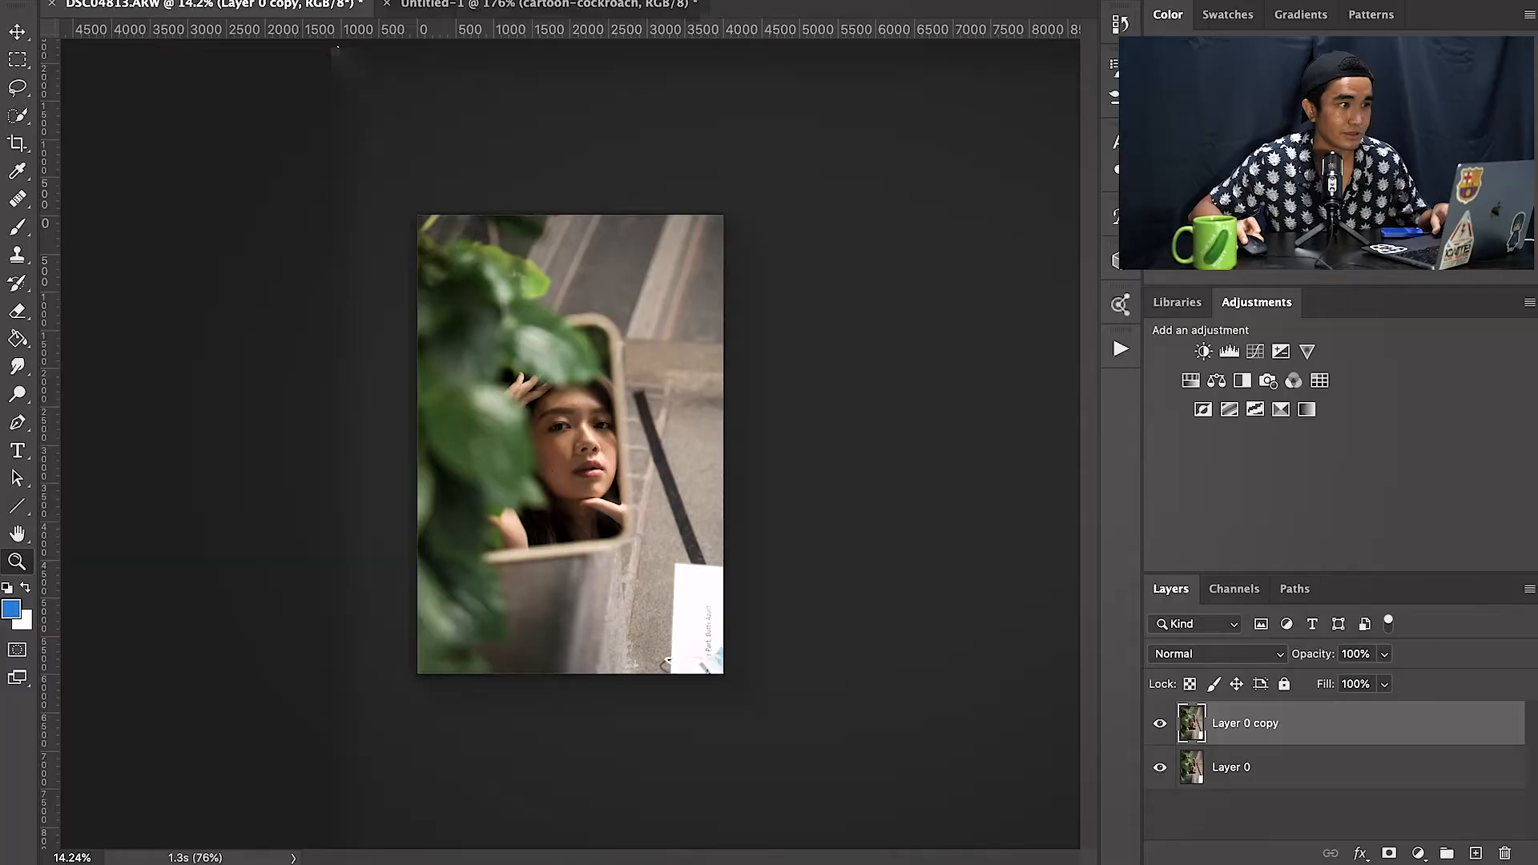
# Step: In the DSC04813.ARW photo, discard the old Layer 0 copy and make a fresh duplicate of Layer 0
pyautogui.scroll(3, 571, 444)
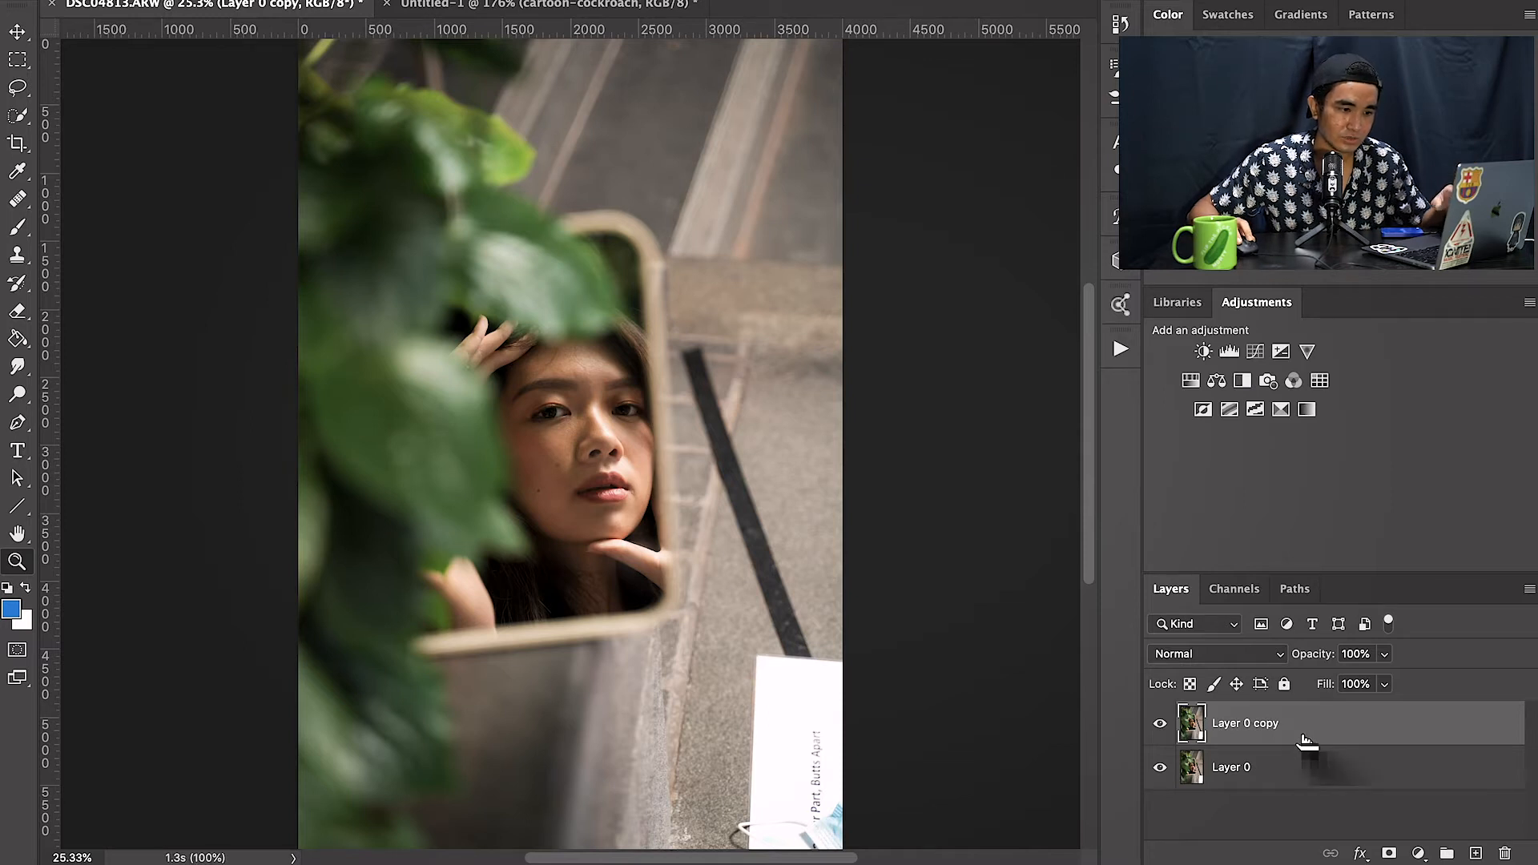
pyautogui.moveTo(1325, 745); pyautogui.dragTo(1380, 785)
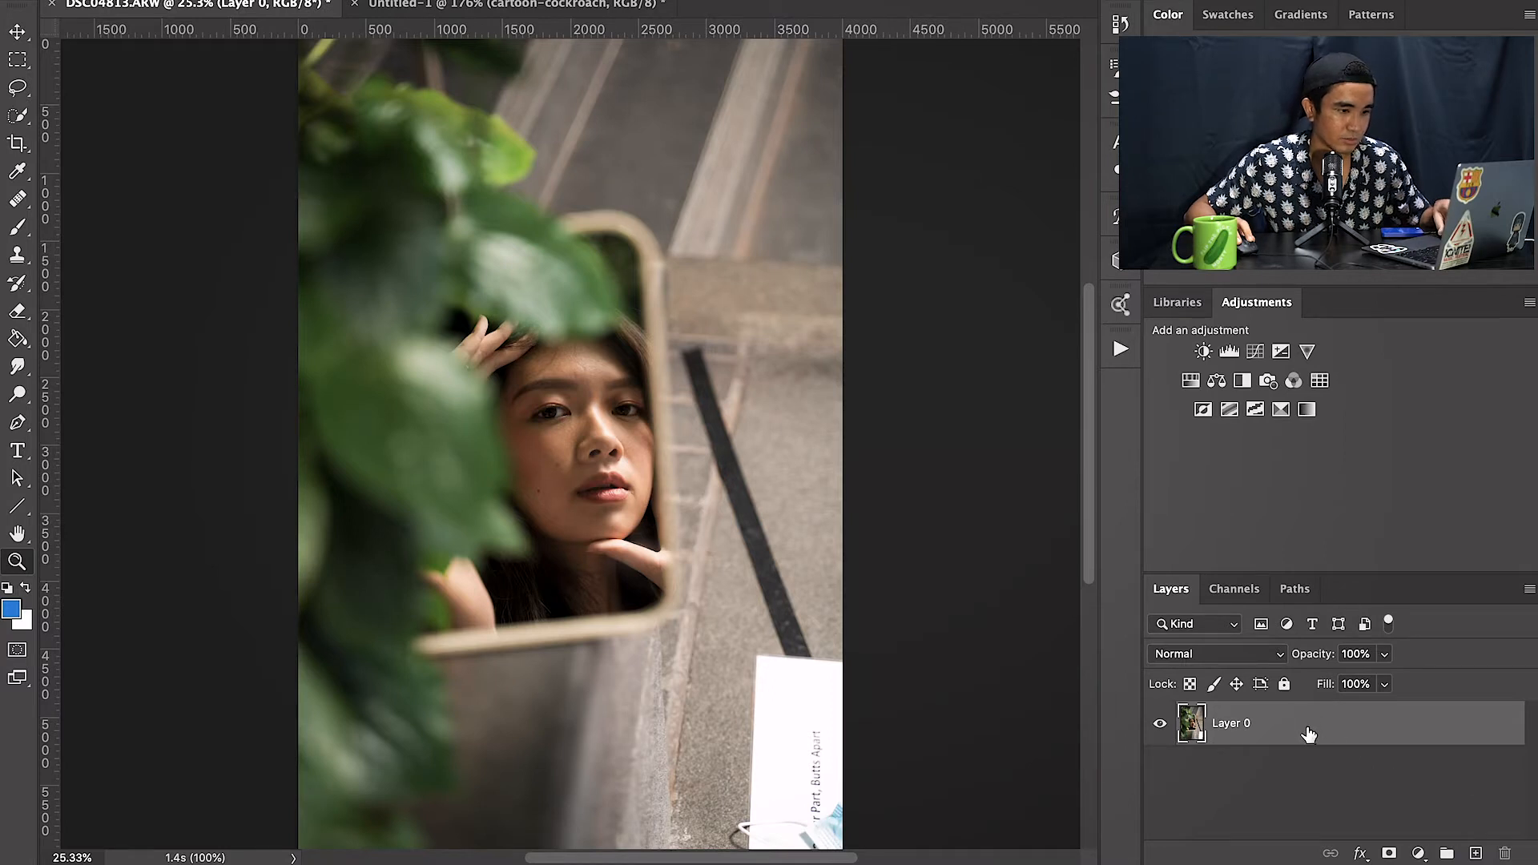
pyautogui.hotkey('ctrl', 'j')
pyautogui.moveTo(1316, 741); pyautogui.dragTo(1504, 853)
pyautogui.hotkey('ctrl', 'j')
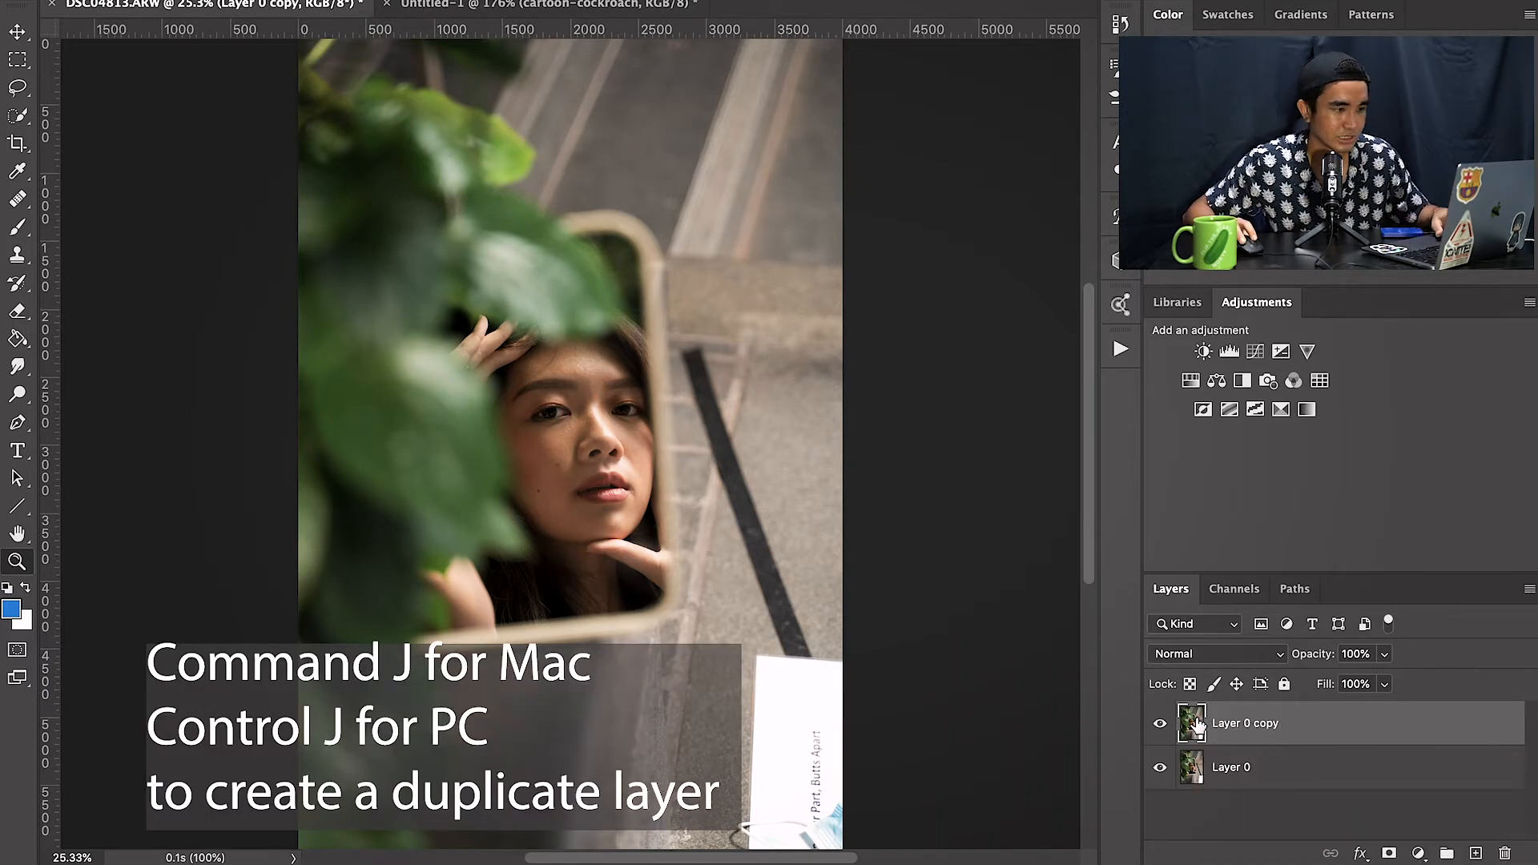
# Step: Delete the duplicate layer, try cloning pavement over the black strip directly on Layer 0, and undo the stroke
pyautogui.press('s')
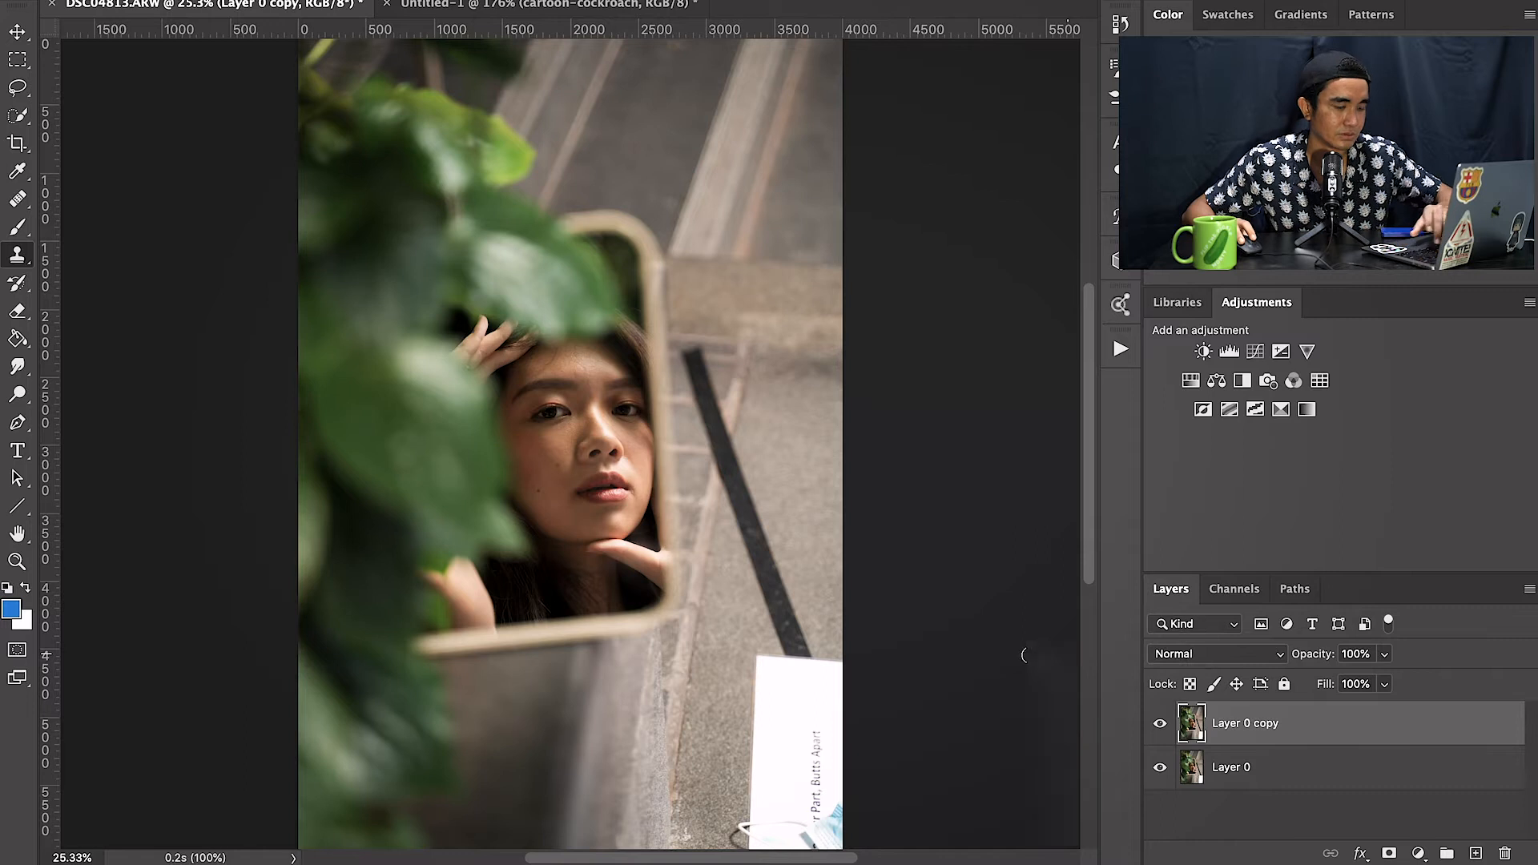
pyautogui.moveTo(770, 478); pyautogui.dragTo(781, 473)
pyautogui.moveTo(1247, 737)
pyautogui.mouseDown()
pyautogui.moveTo(1452, 748)
pyautogui.moveTo(1500, 852)
pyautogui.mouseUp()
pyautogui.moveTo(777, 449); pyautogui.dragTo(805, 491)
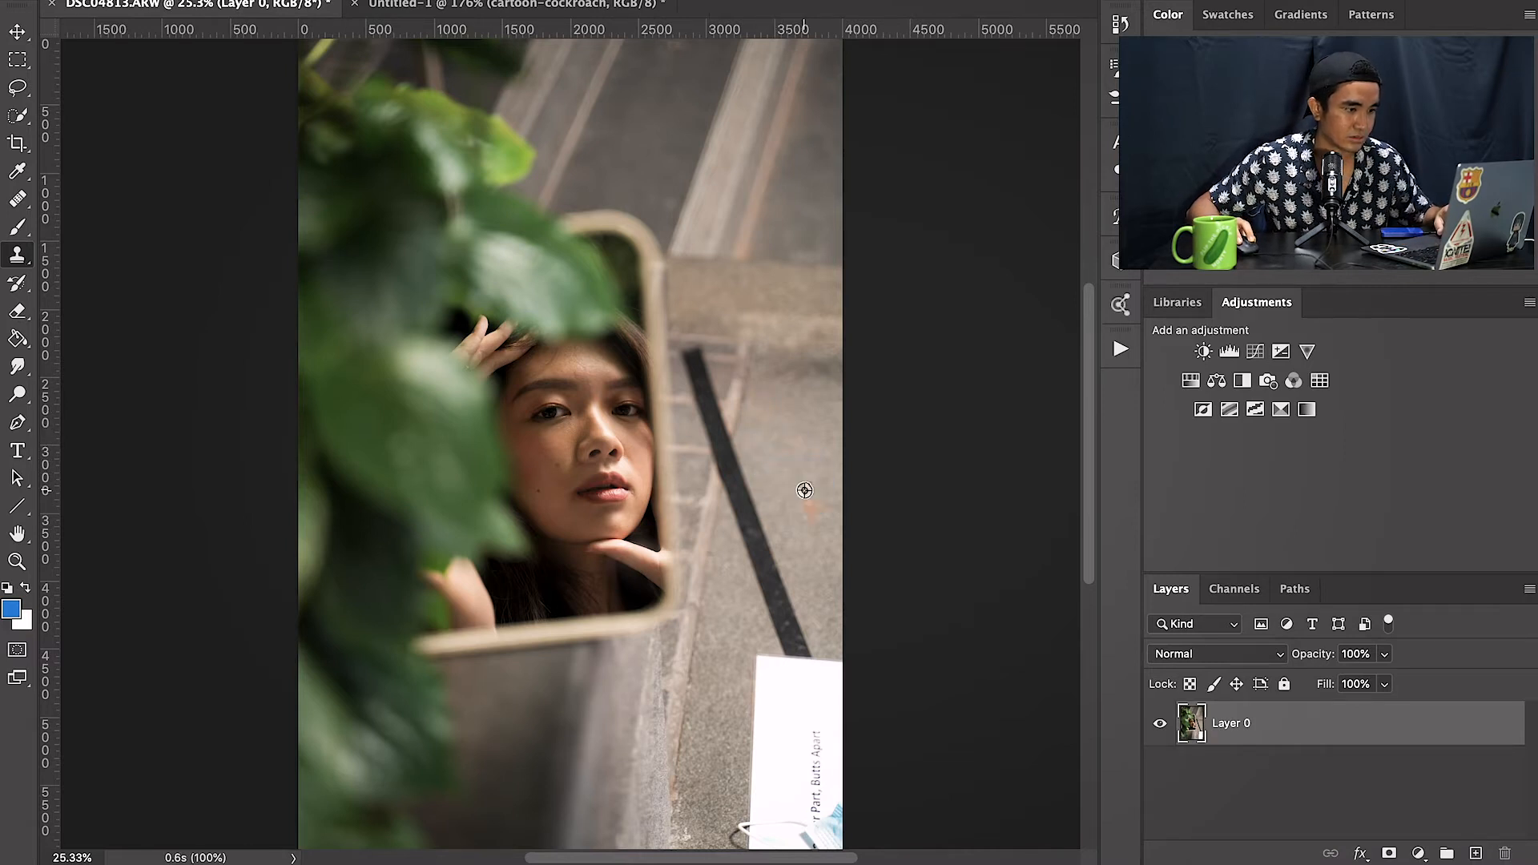
pyautogui.moveTo(759, 553)
pyautogui.mouseDown()
pyautogui.moveTo(757, 539)
pyautogui.moveTo(766, 564)
pyautogui.mouseUp()
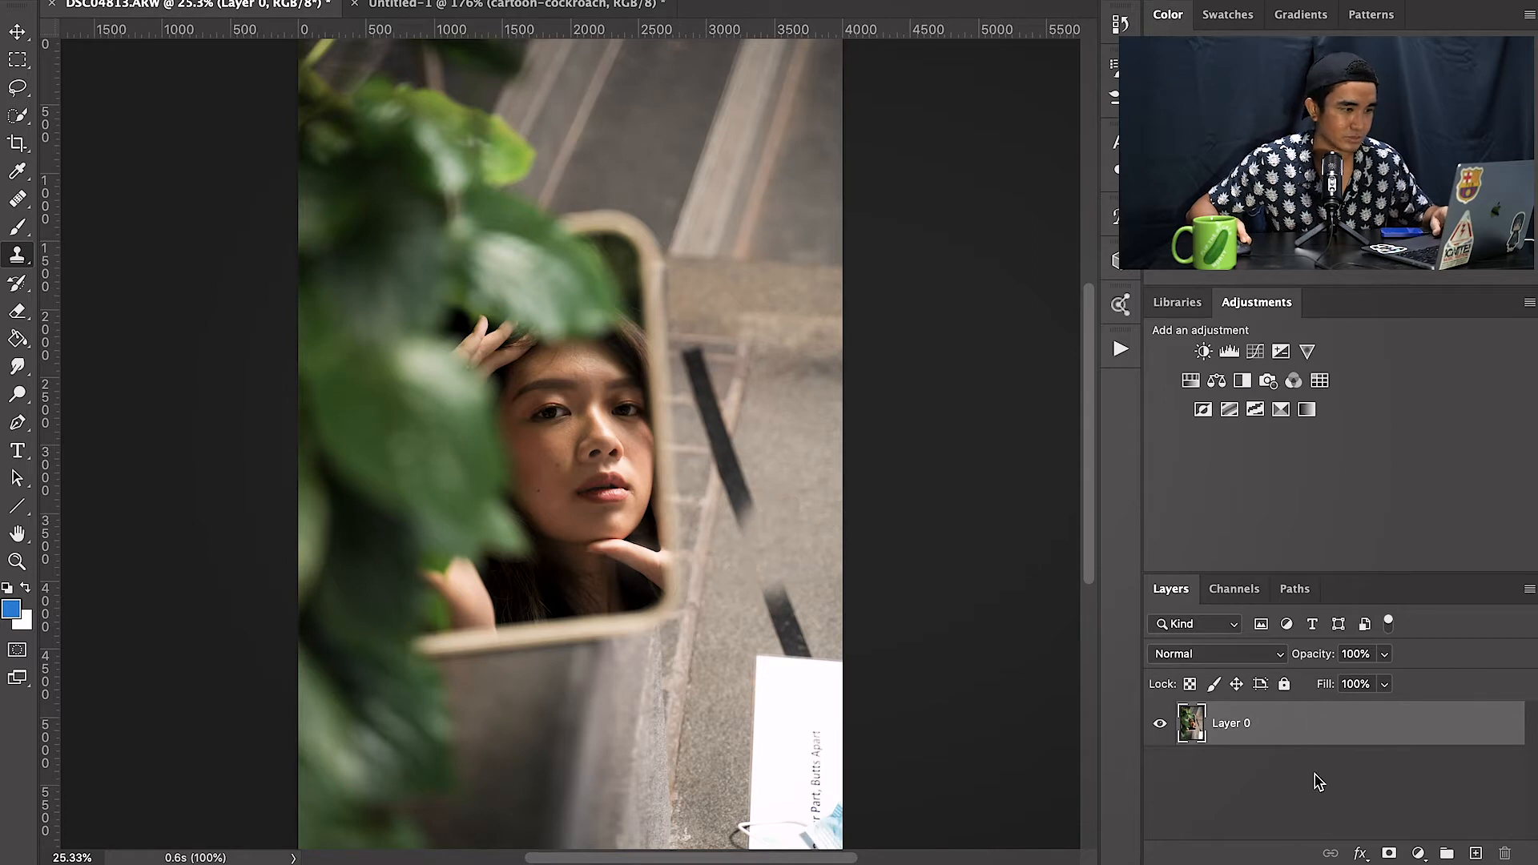
pyautogui.hotkey('ctrl', 'z')
pyautogui.hotkey('ctrl', 'shift', 'z')
pyautogui.hotkey('ctrl', 'z')
# Step: Duplicate Layer 0 and clone nearby pavement over a lower-middle section of the black strip on the copy
pyautogui.hotkey('ctrl', 'j')
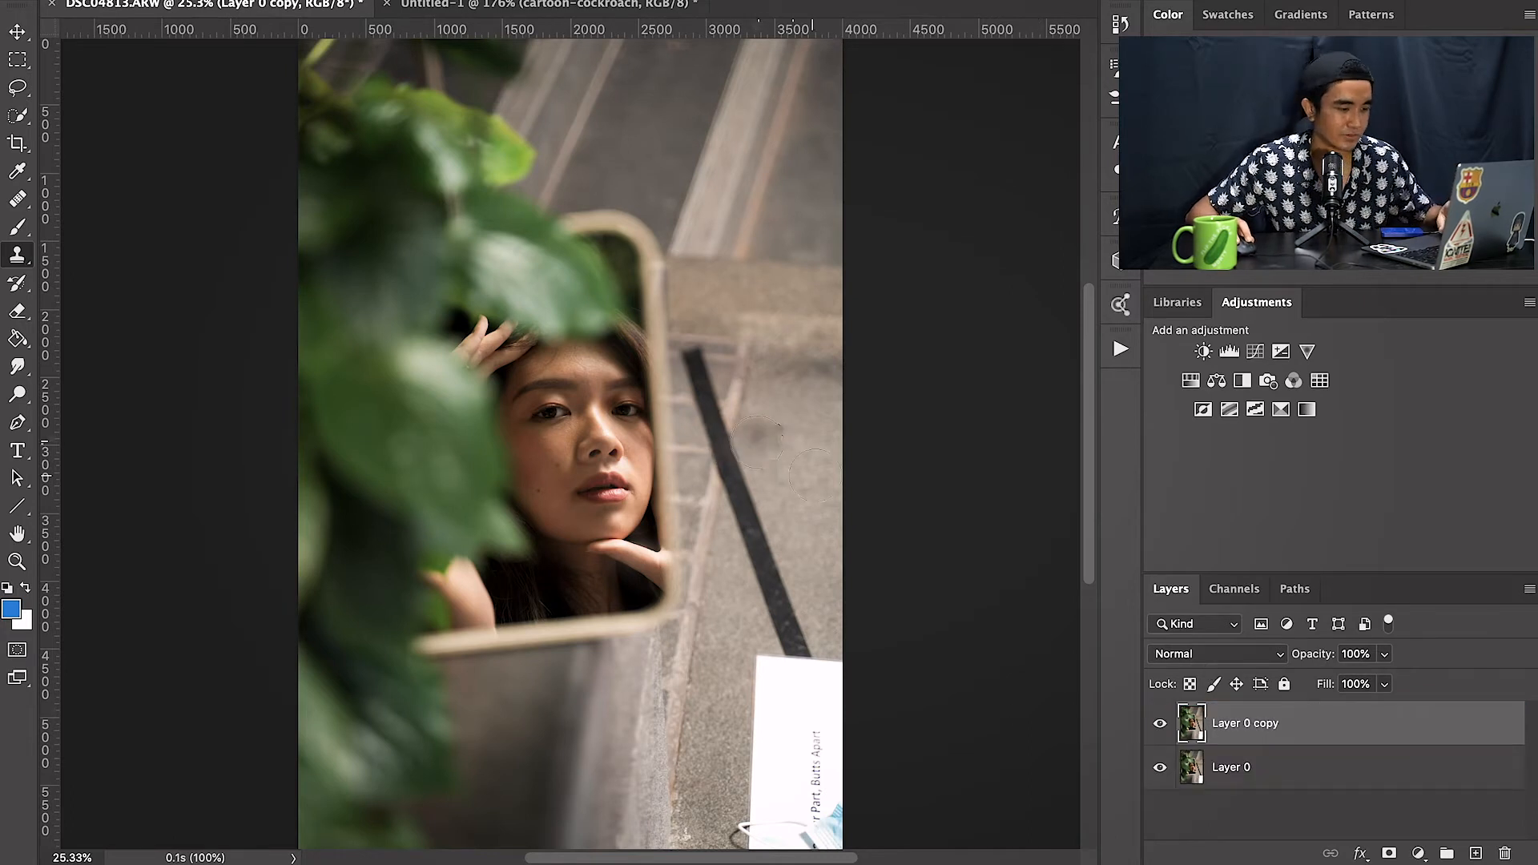
pyautogui.keyDown('alt'); pyautogui.click(830, 581); pyautogui.keyUp('alt')
pyautogui.hotkey('ctrl', 'z')
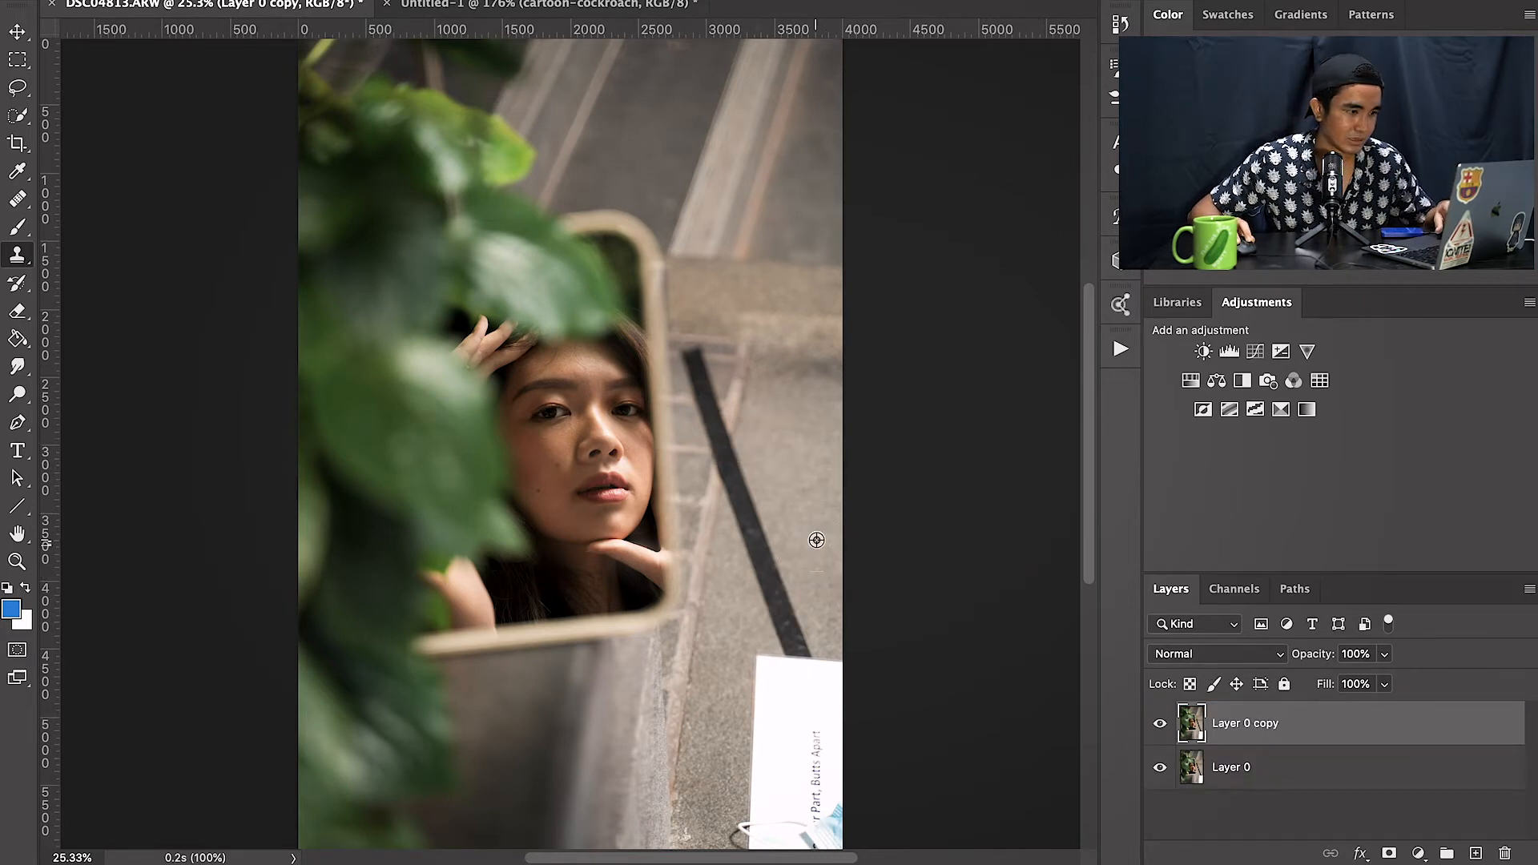
pyautogui.keyDown('alt'); pyautogui.click(813, 539); pyautogui.keyUp('alt')
pyautogui.moveTo(779, 575); pyautogui.dragTo(787, 603)
# Step: Clone sampled pavement over the lower end of the black strip and the white paper in the photo's corner
pyautogui.keyDown('alt'); pyautogui.click(832, 492); pyautogui.keyUp('alt')
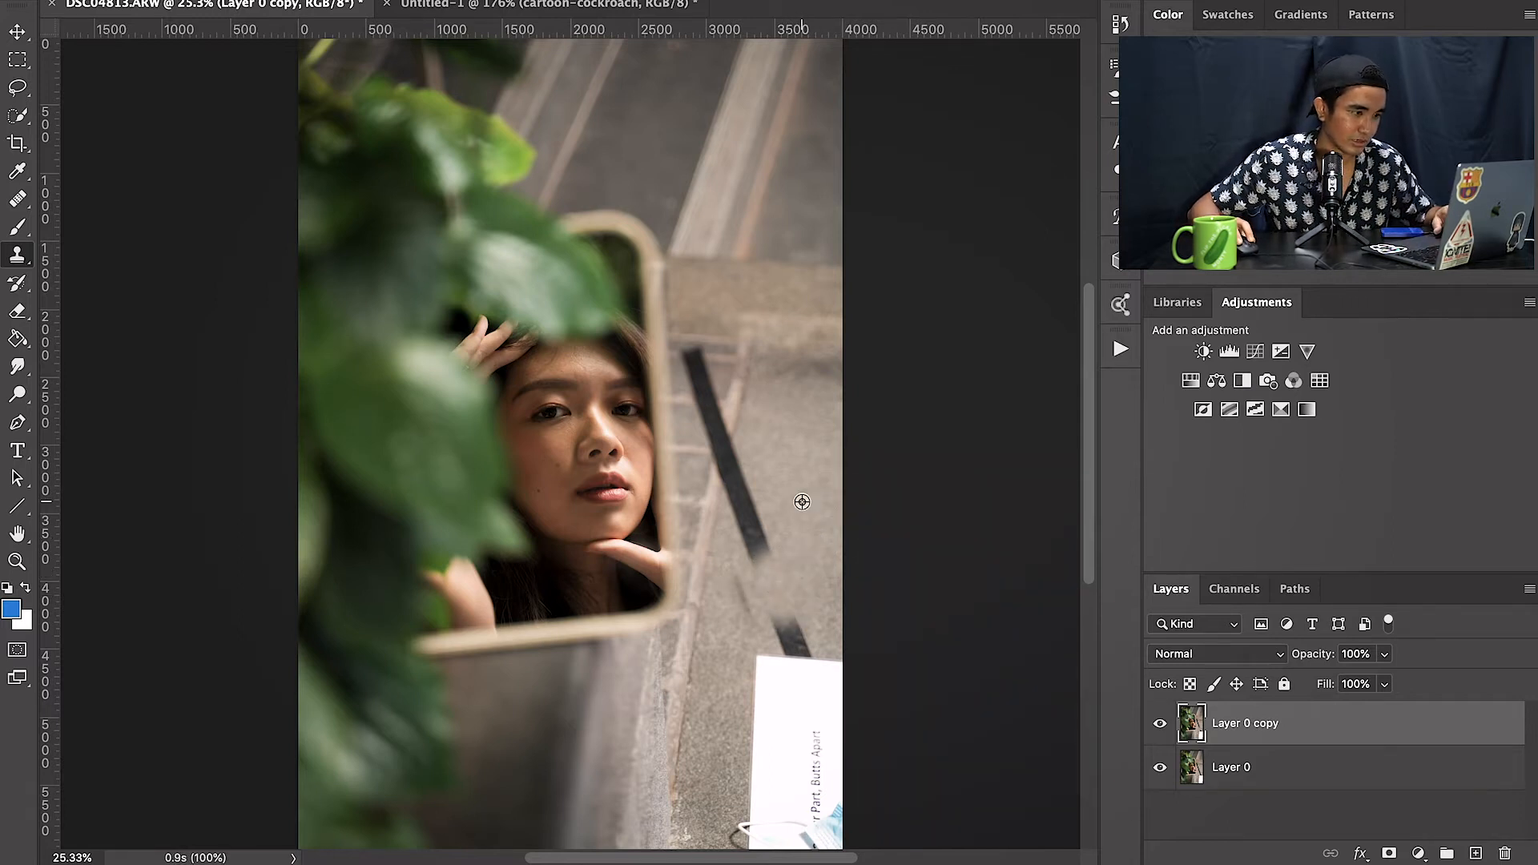
pyautogui.moveTo(735, 581)
pyautogui.mouseDown()
pyautogui.moveTo(805, 650)
pyautogui.moveTo(776, 679)
pyautogui.moveTo(813, 695)
pyautogui.moveTo(826, 725)
pyautogui.moveTo(813, 757)
pyautogui.moveTo(765, 765)
pyautogui.moveTo(773, 795)
pyautogui.moveTo(733, 829)
pyautogui.mouseUp()
pyautogui.keyDown('alt'); pyautogui.click(814, 523); pyautogui.keyUp('alt')
pyautogui.keyDown('alt'); pyautogui.click(798, 593); pyautogui.keyUp('alt')
pyautogui.keyDown('alt'); pyautogui.click(794, 594); pyautogui.keyUp('alt')
pyautogui.keyDown('alt'); pyautogui.click(790, 736); pyautogui.keyUp('alt')
pyautogui.keyDown('alt'); pyautogui.click(821, 712); pyautogui.keyUp('alt')
pyautogui.moveTo(829, 809); pyautogui.dragTo(801, 835)
pyautogui.keyDown('alt'); pyautogui.click(815, 657); pyautogui.keyUp('alt')
pyautogui.click(817, 833)
# Step: Clone pavement over the middle section of the remaining black strip
pyautogui.keyDown('alt'); pyautogui.click(783, 607); pyautogui.keyUp('alt')
pyautogui.moveTo(759, 551)
pyautogui.mouseDown()
pyautogui.moveTo(792, 467)
pyautogui.moveTo(775, 483)
pyautogui.moveTo(814, 507)
pyautogui.moveTo(744, 511)
pyautogui.moveTo(739, 475)
pyautogui.mouseUp()
pyautogui.keyDown('alt'); pyautogui.click(732, 565); pyautogui.keyUp('alt')
# Step: Rebuild the reddish paving line and stones over the rest of the black strip beside the mirror using the Clone Stamp
pyautogui.press('z')
pyautogui.click(718, 479)
pyautogui.click(718, 479)
pyautogui.click(718, 479)
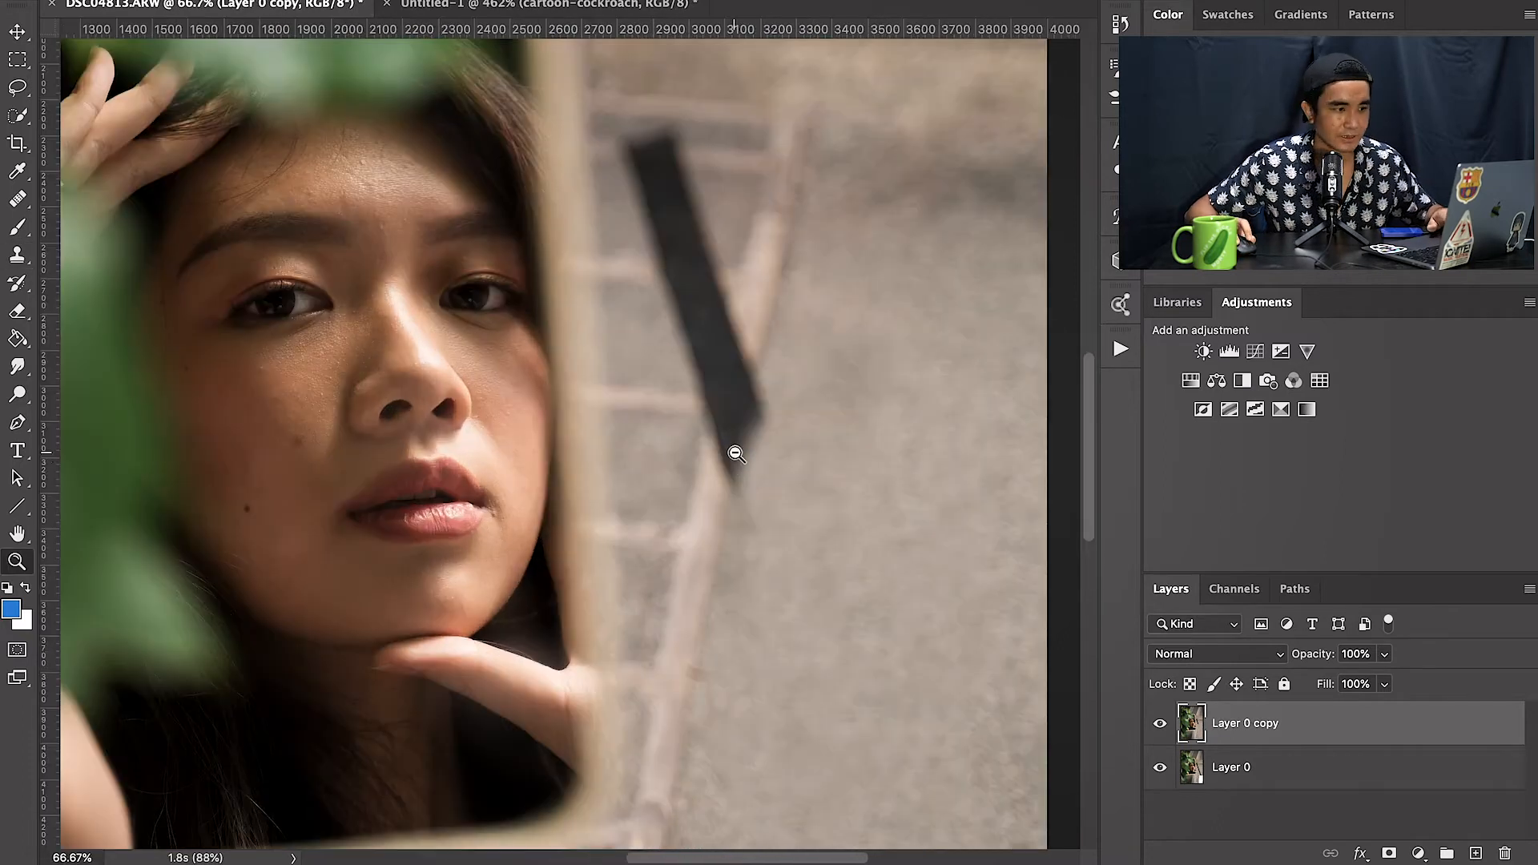
pyautogui.scroll(2, 725, 457)
pyautogui.press('s')
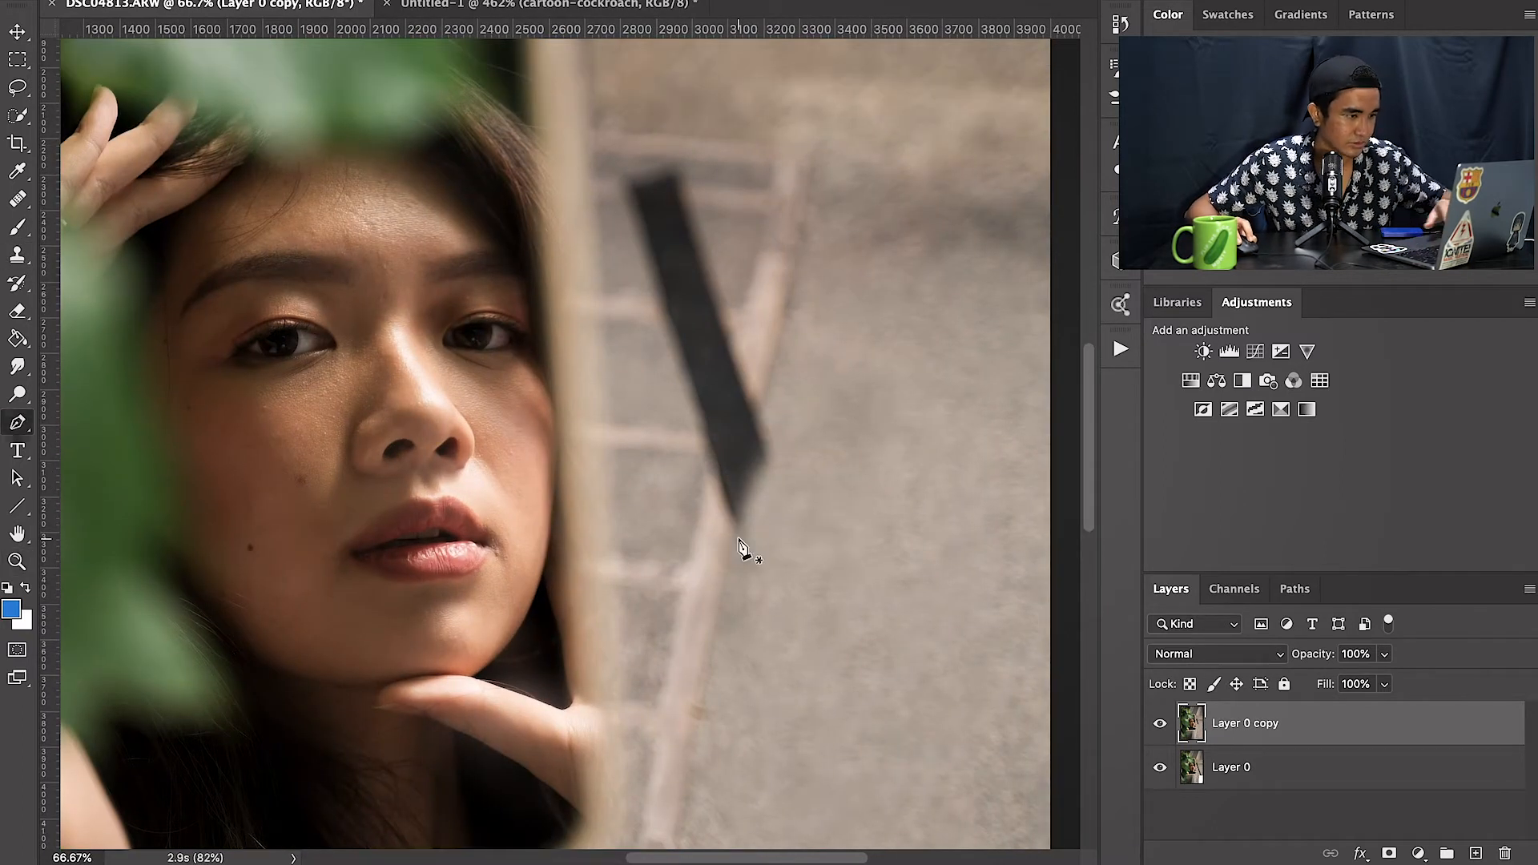
pyautogui.moveTo(725, 542)
pyautogui.mouseDown()
pyautogui.moveTo(766, 377)
pyautogui.moveTo(757, 339)
pyautogui.moveTo(726, 499)
pyautogui.moveTo(735, 458)
pyautogui.mouseUp()
pyautogui.keyDown('alt'); pyautogui.click(766, 351); pyautogui.keyUp('alt')
pyautogui.moveTo(754, 404); pyautogui.dragTo(743, 442)
pyautogui.keyDown('alt'); pyautogui.click(729, 483); pyautogui.keyUp('alt')
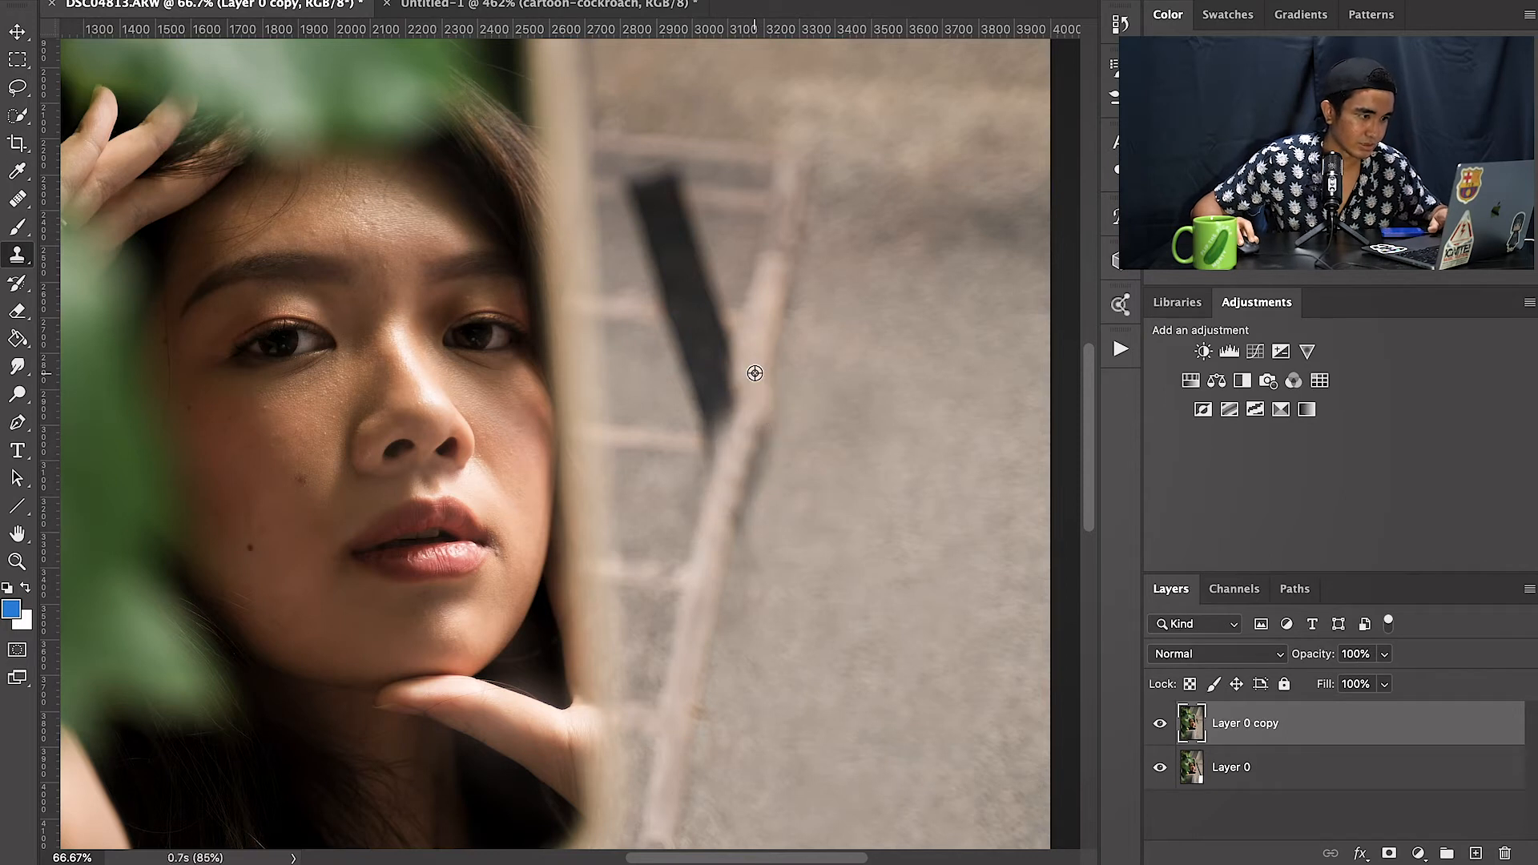
pyautogui.moveTo(699, 372)
pyautogui.mouseDown()
pyautogui.moveTo(704, 439)
pyautogui.moveTo(655, 305)
pyautogui.moveTo(689, 319)
pyautogui.mouseUp()
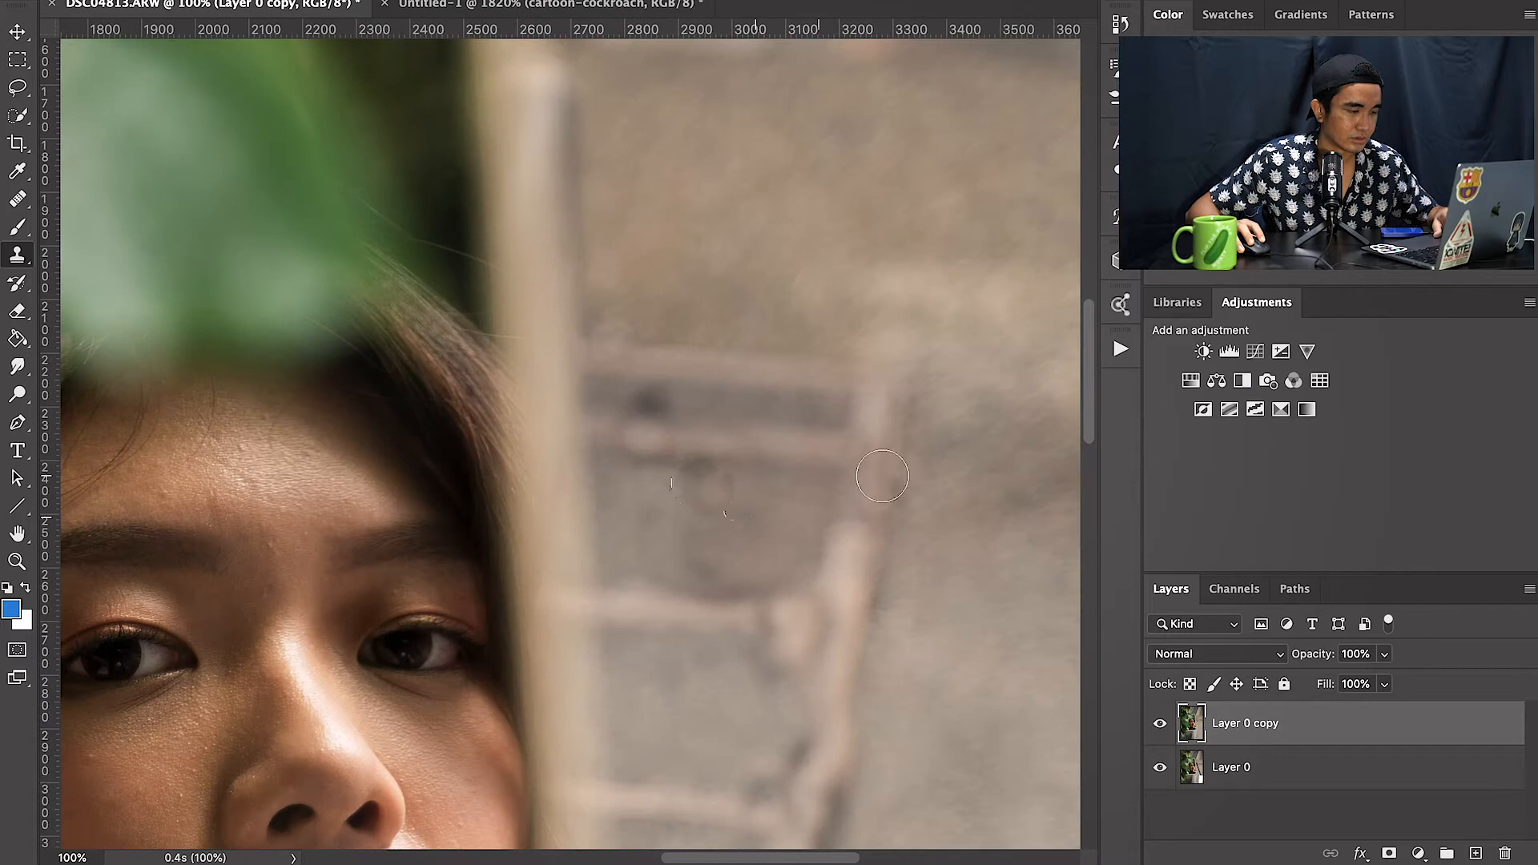
# Step: Fit the whole photo in view and toggle the retouched layer's visibility to compare before and after
pyautogui.press('z')
pyautogui.press('super+0')
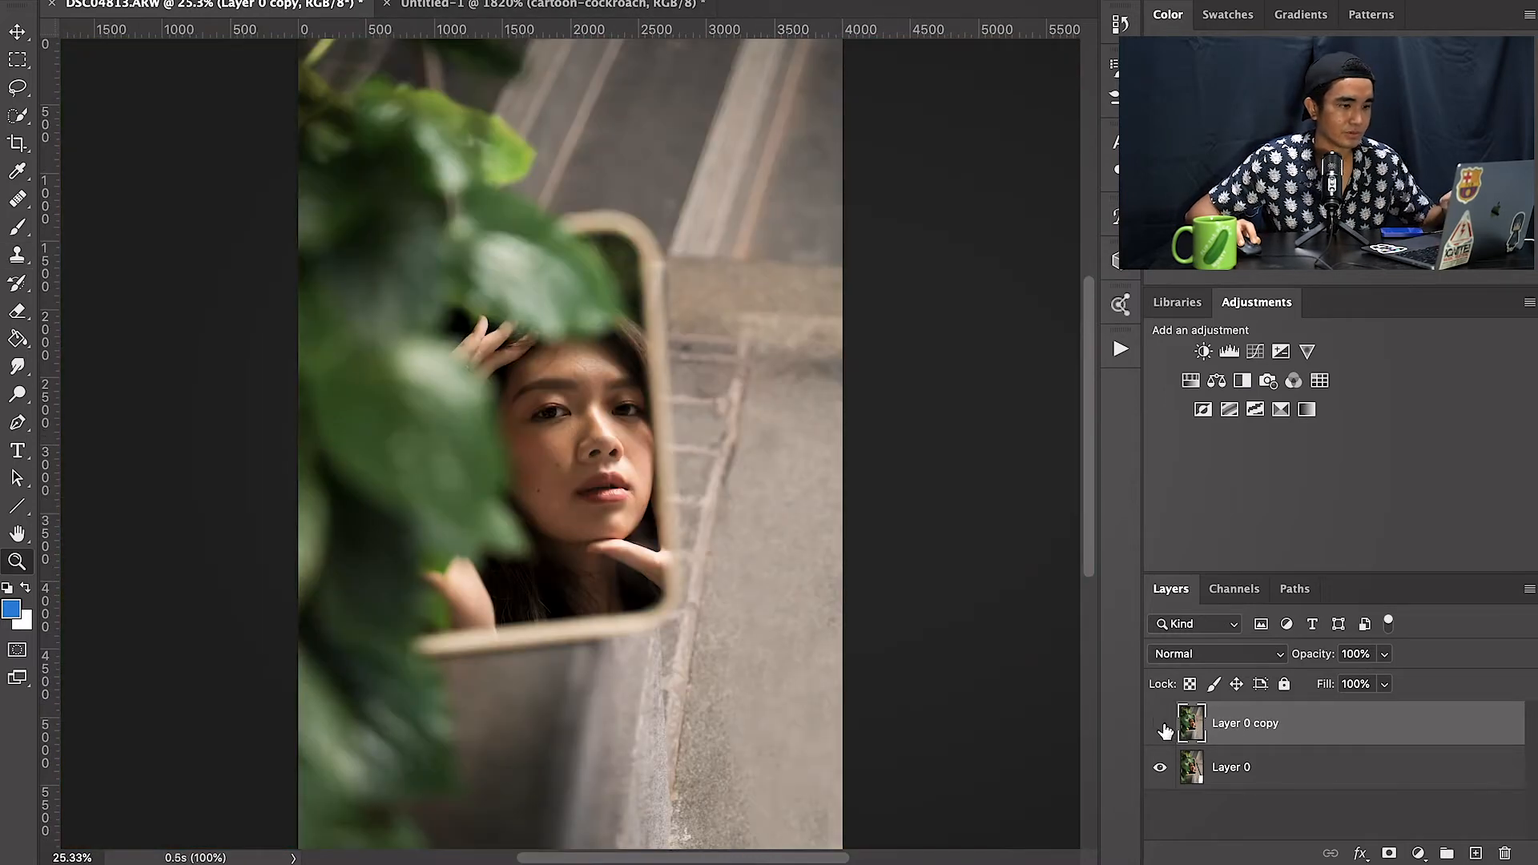
pyautogui.click(1161, 725)
pyautogui.click(1161, 725)
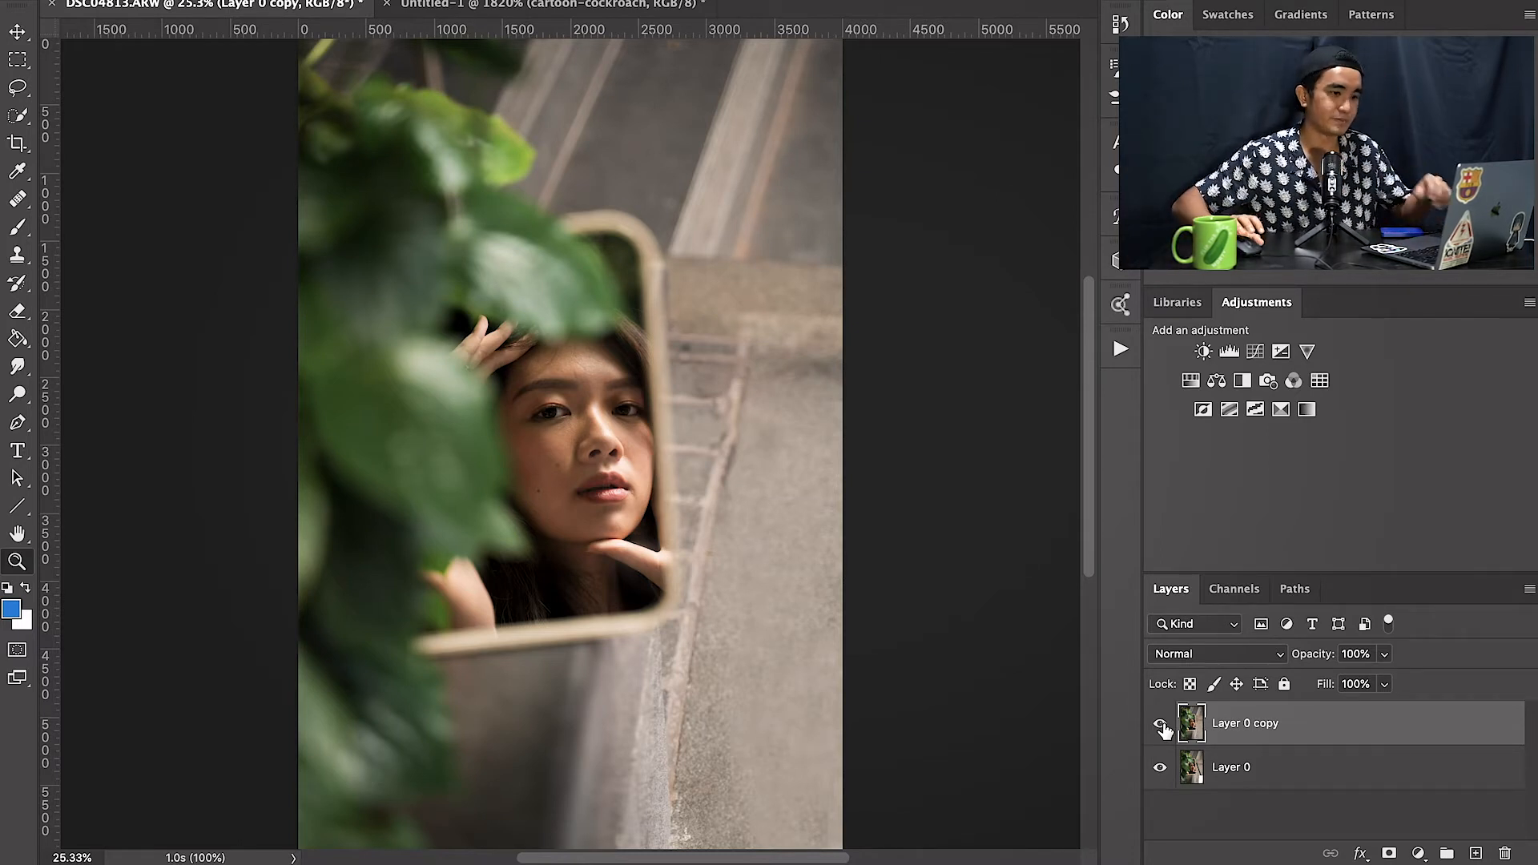
# Step: Duplicate the original Layer 0 beneath the retouched layer, and toggle the retouched layer's visibility, leaving it shown
pyautogui.click(1193, 766)
pyautogui.click(1159, 723)
pyautogui.moveTo(1264, 777); pyautogui.dragTo(1264, 731)
pyautogui.click(1263, 729)
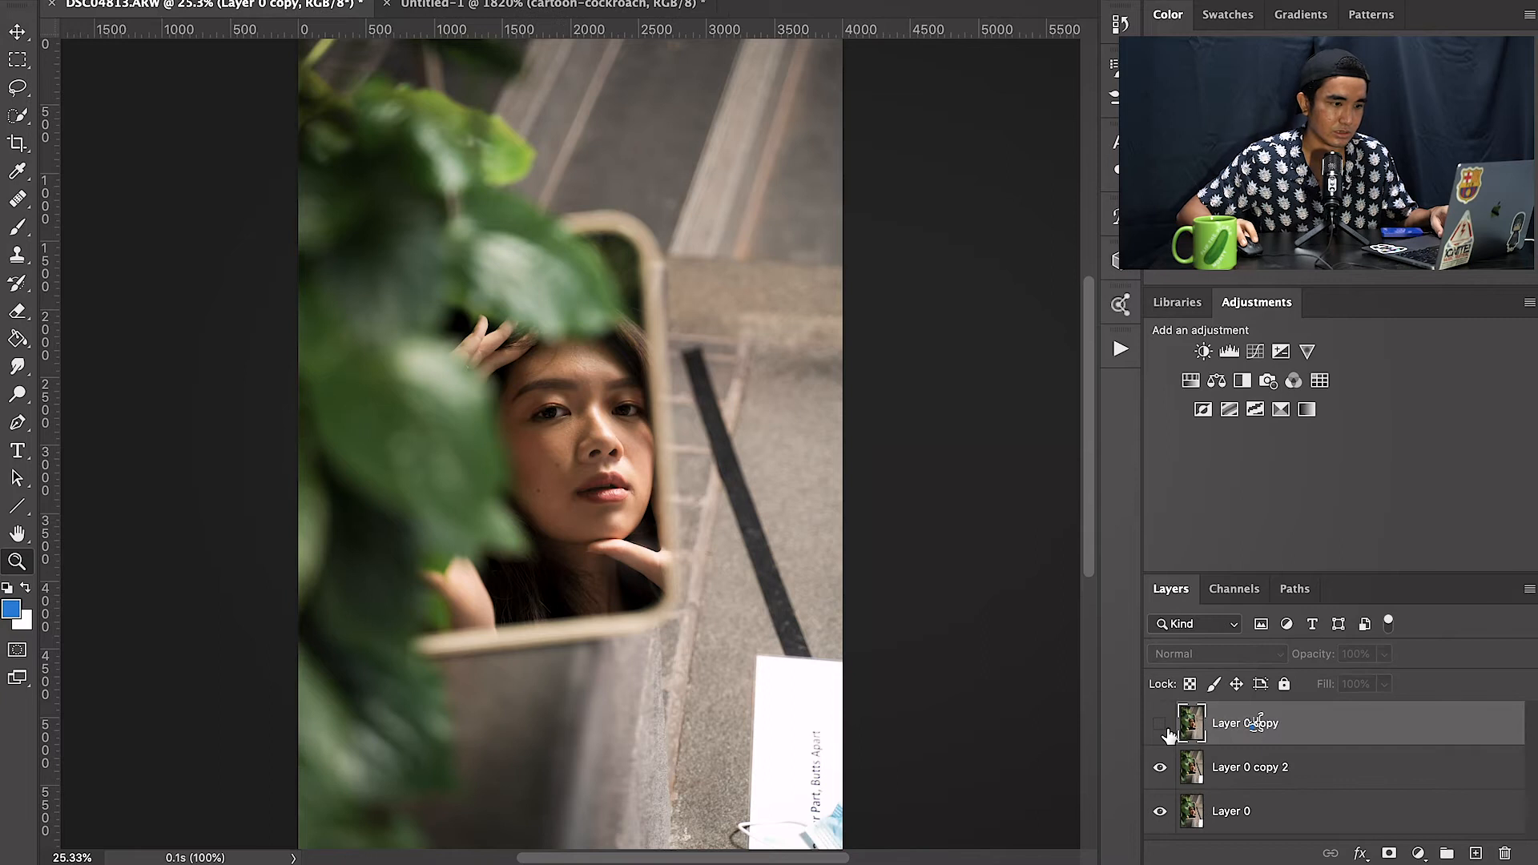
pyautogui.click(1160, 726)
pyautogui.click(1160, 726)
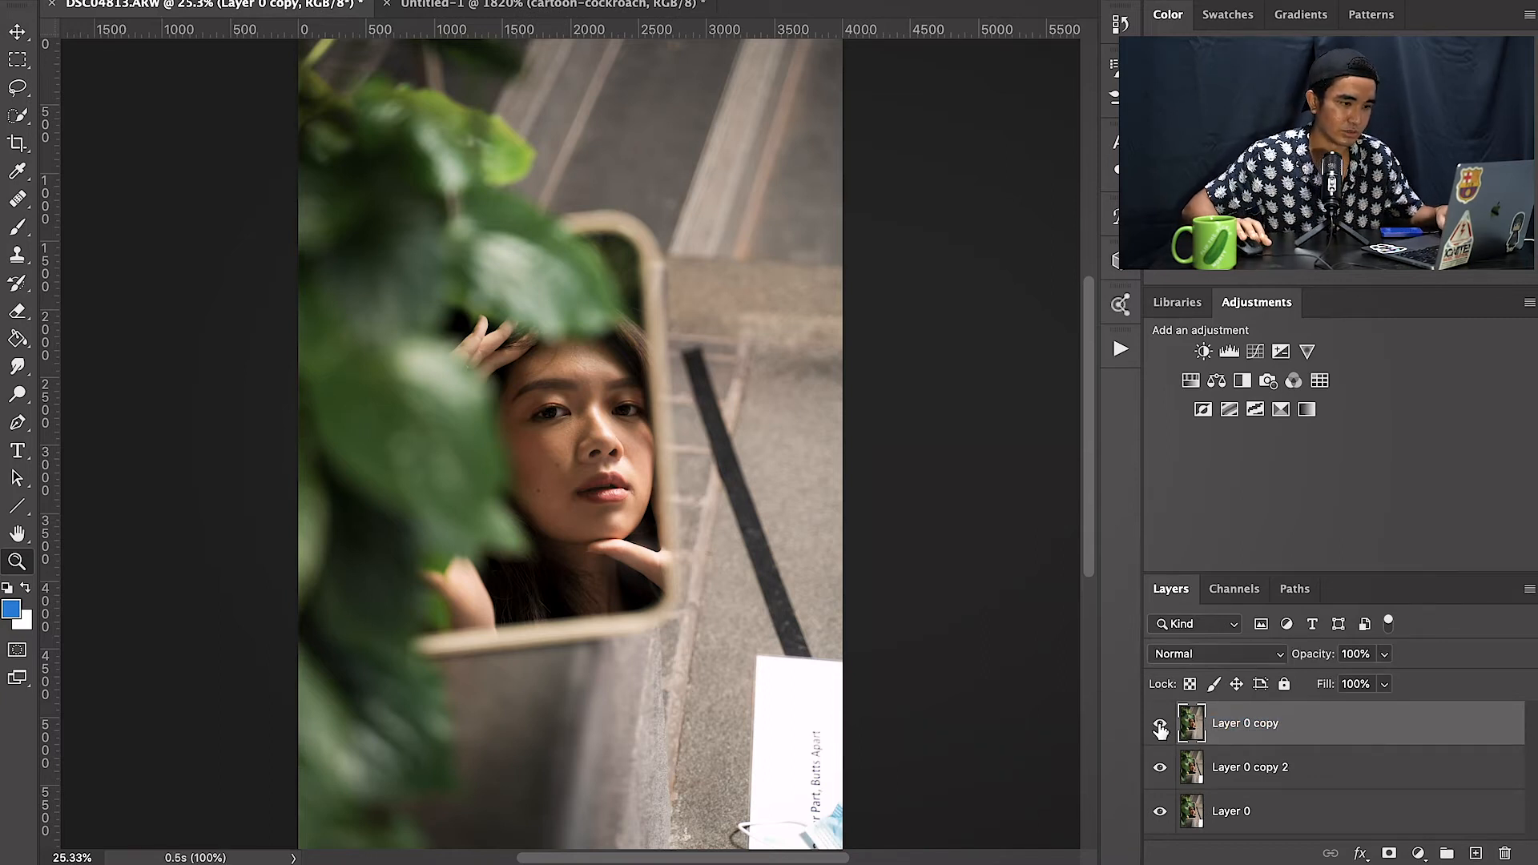
# Step: Rename the retouched layer "Clone stamp", move it below Layer 0 copy 2, and select Layer 0 copy 2
pyautogui.doubleClick(1266, 724)
pyautogui.write('Clone stamp')
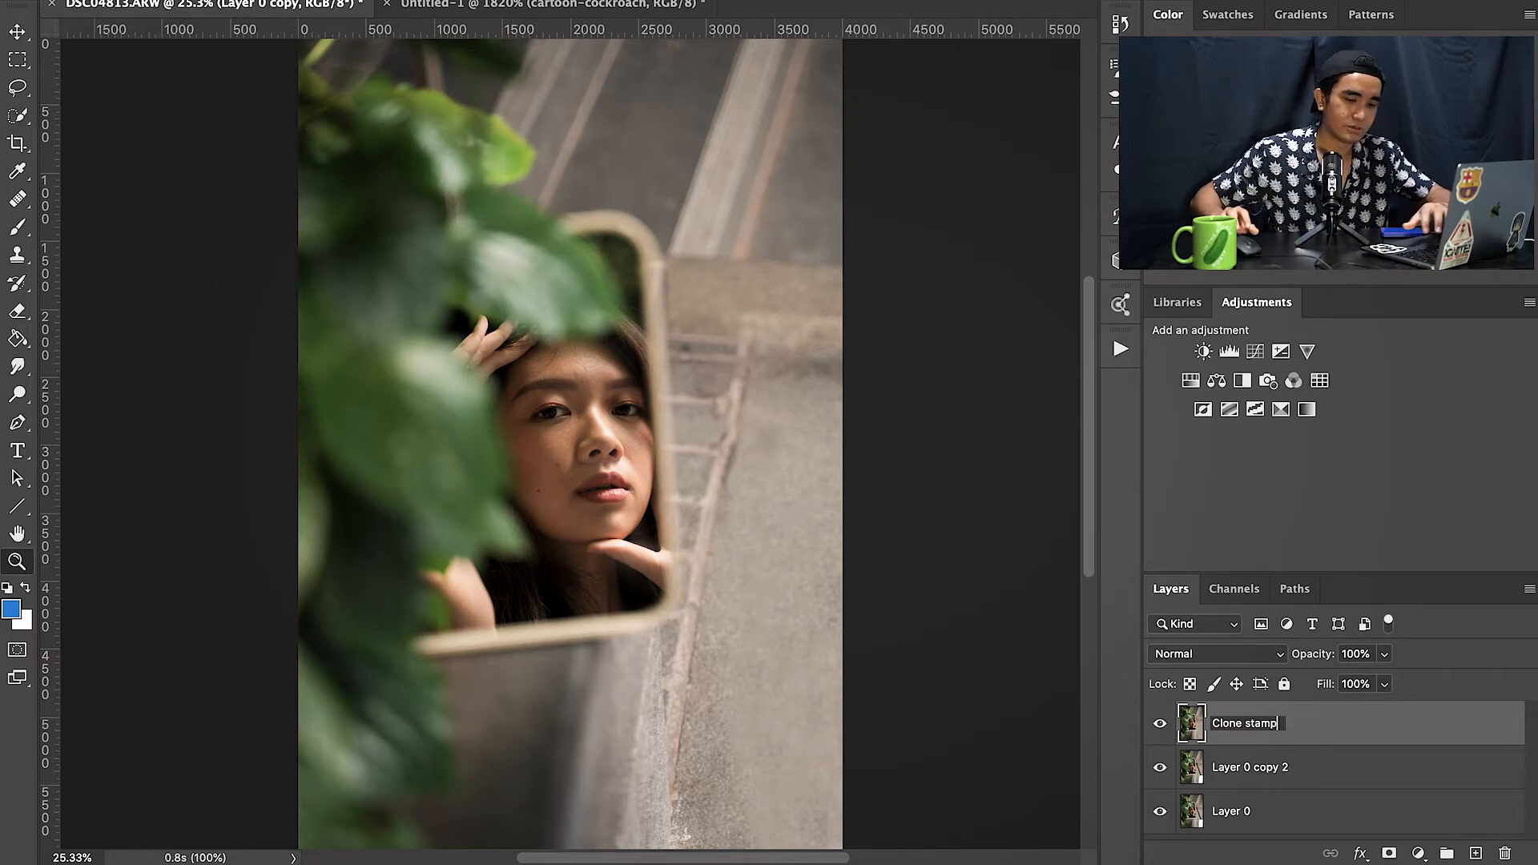
pyautogui.press('Return')
pyautogui.moveTo(1418, 733)
pyautogui.mouseDown()
pyautogui.moveTo(1398, 785)
pyautogui.moveTo(1294, 757)
pyautogui.mouseUp()
pyautogui.doubleClick(1272, 722)
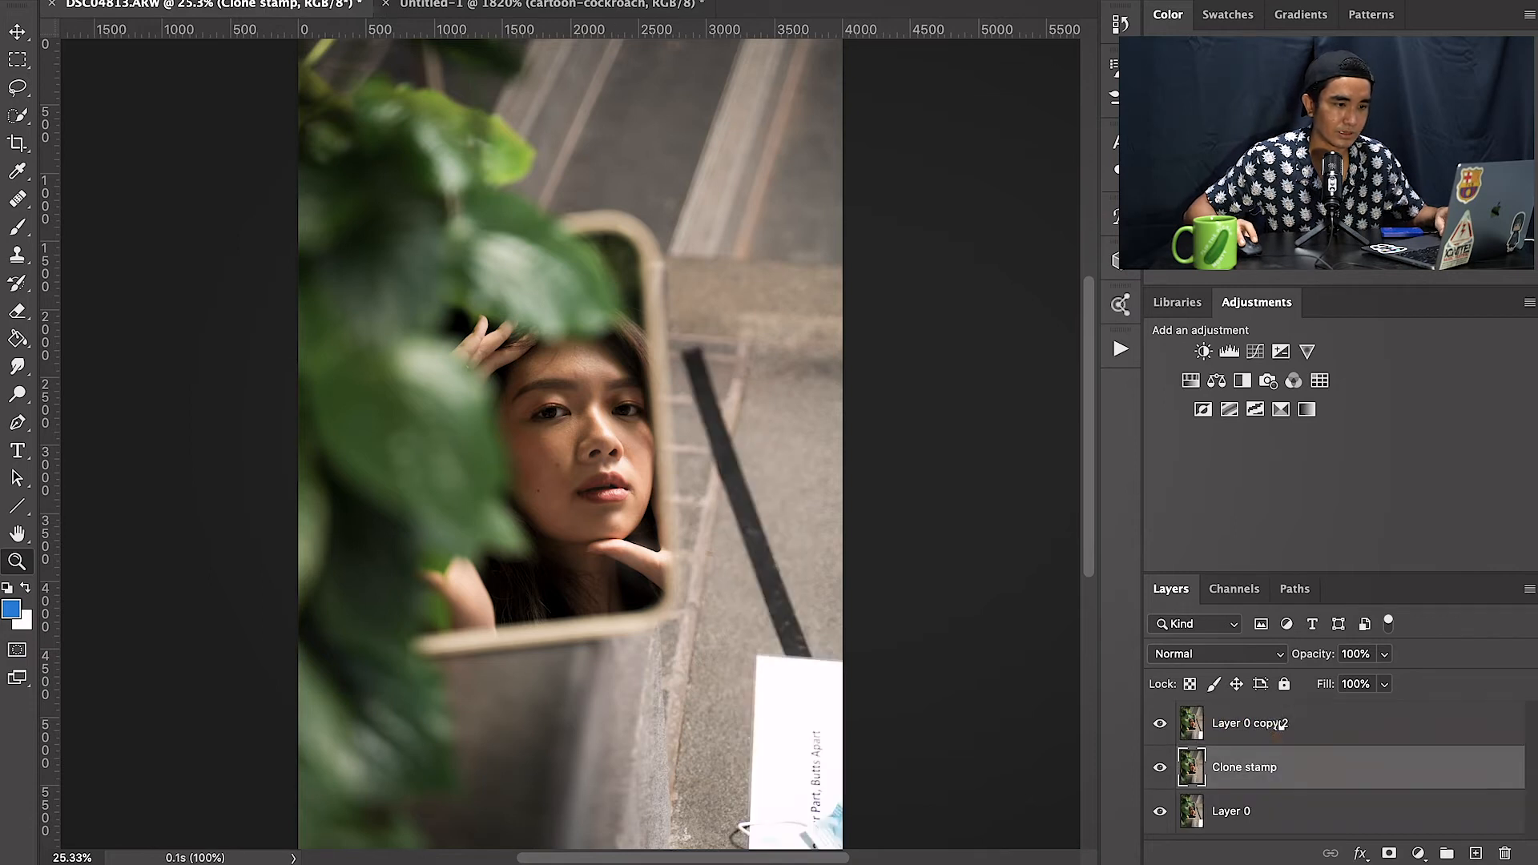
pyautogui.press('Return')
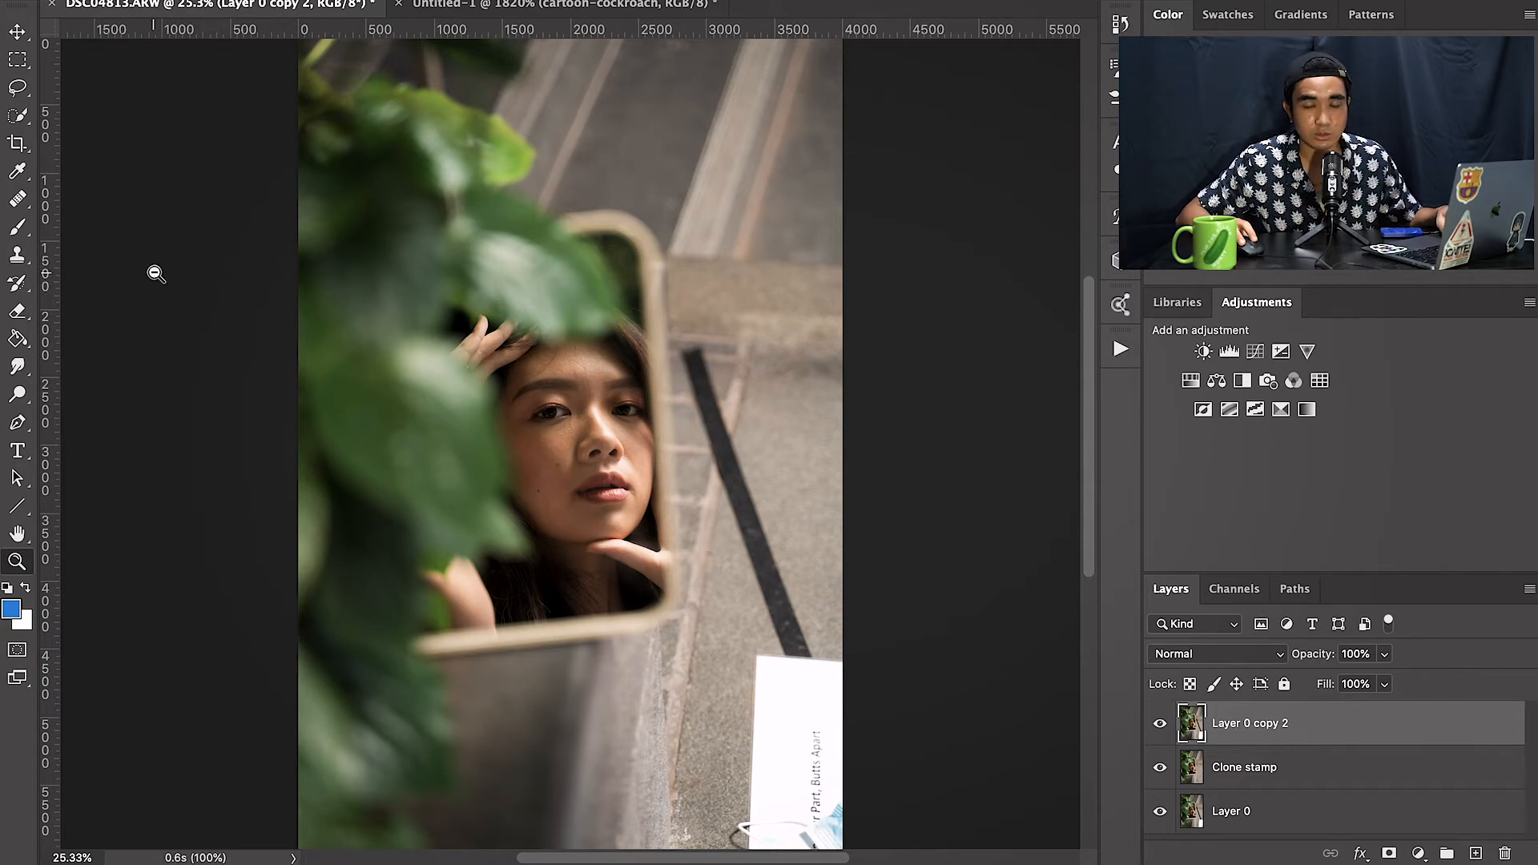
# Step: Select the white paper in the photo's lower right corner with the Rectangular Marquee tool
pyautogui.click(17, 64)
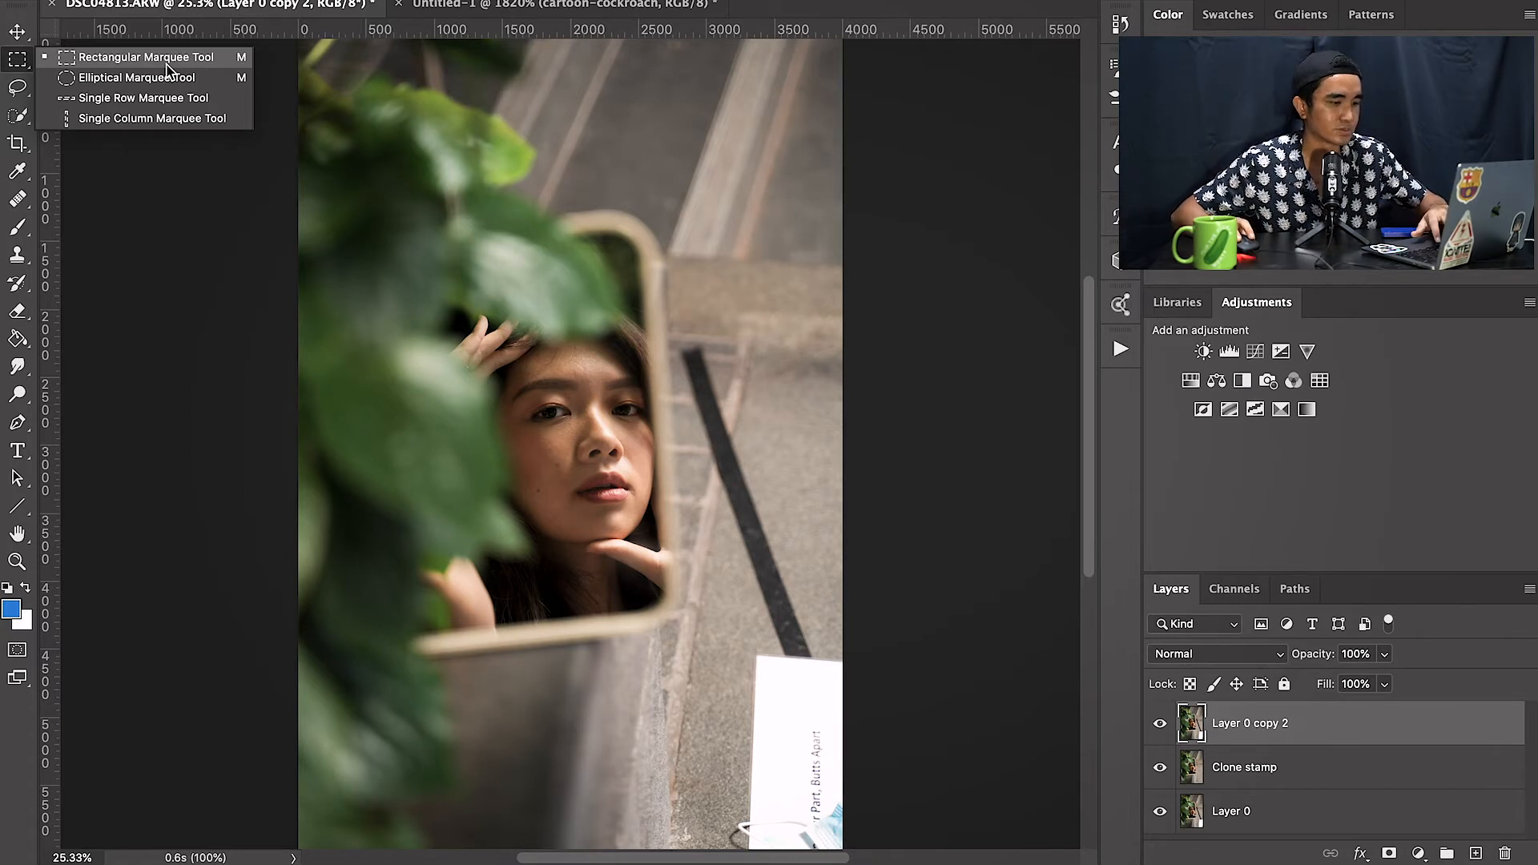
pyautogui.click(683, 329)
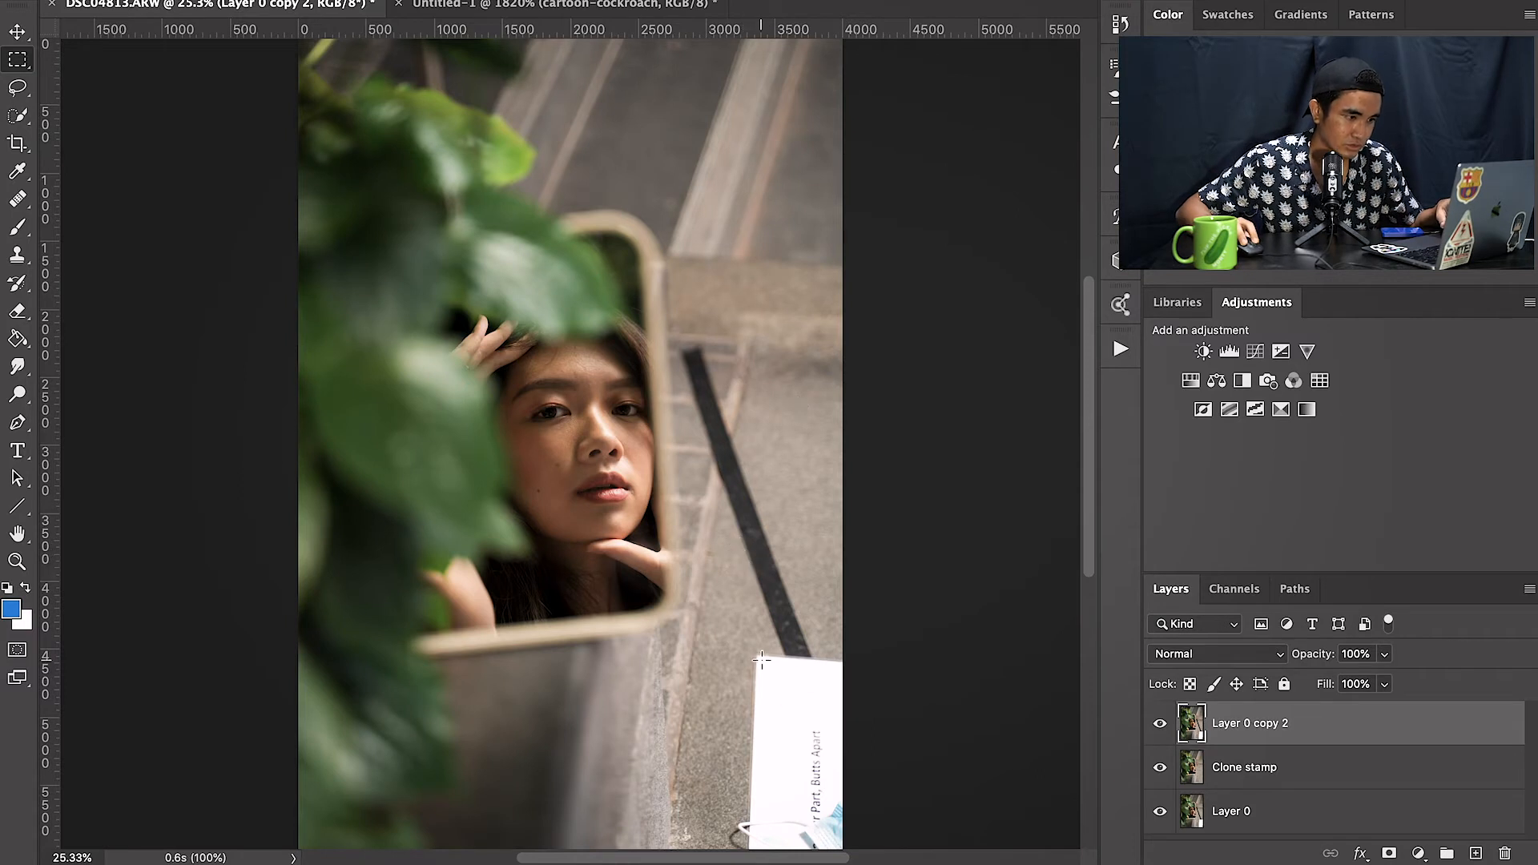
pyautogui.moveTo(736, 617); pyautogui.dragTo(889, 769)
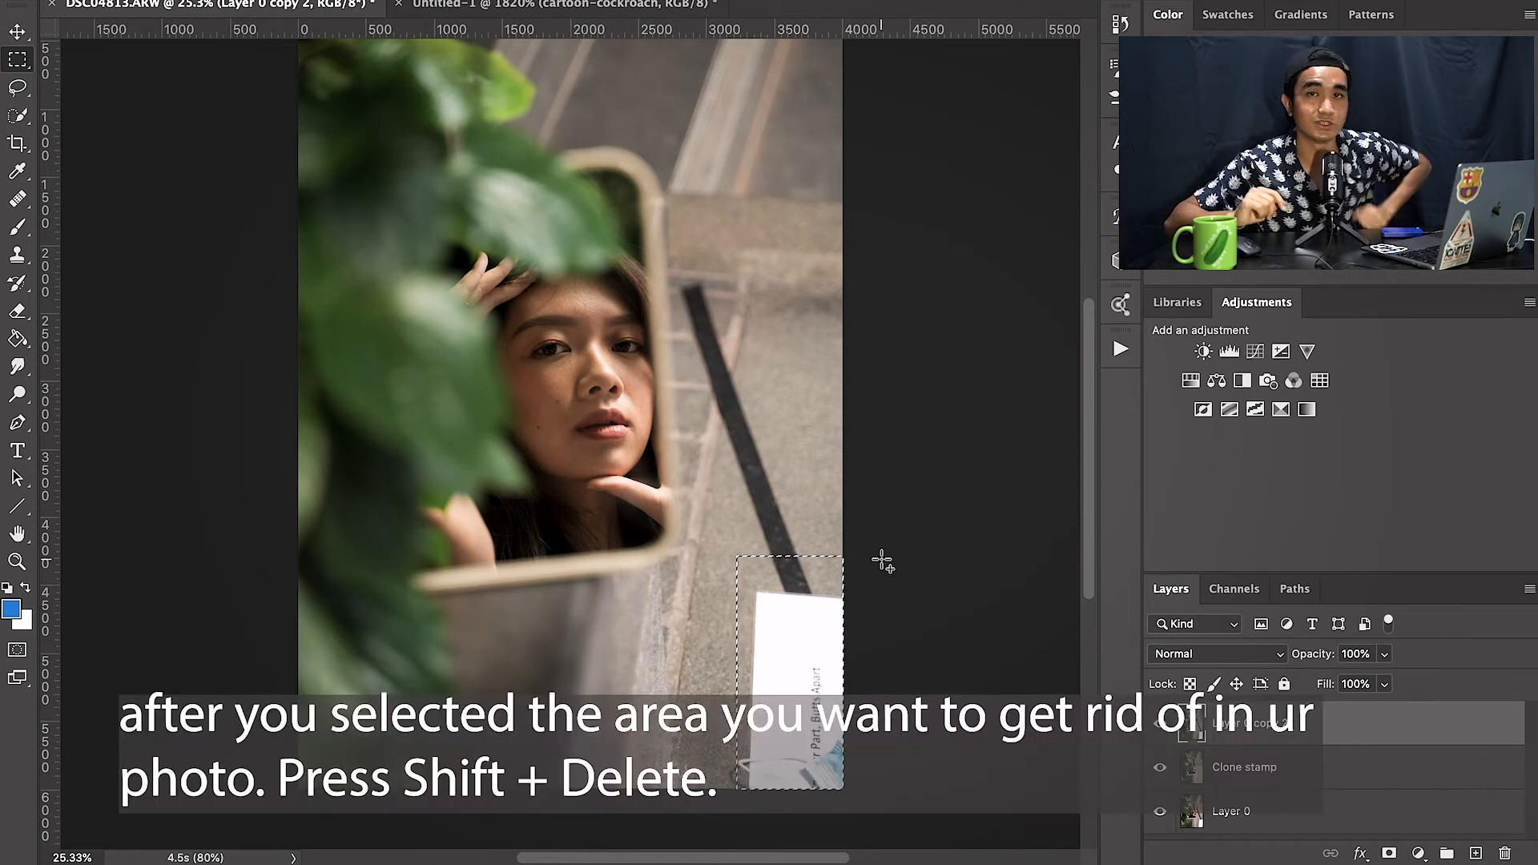
# Step: Fill the selected white paper area using Content-Aware contents, Normal mode and 100% opacity, and clear the selection
pyautogui.hotkey('shift', 'BackSpace')
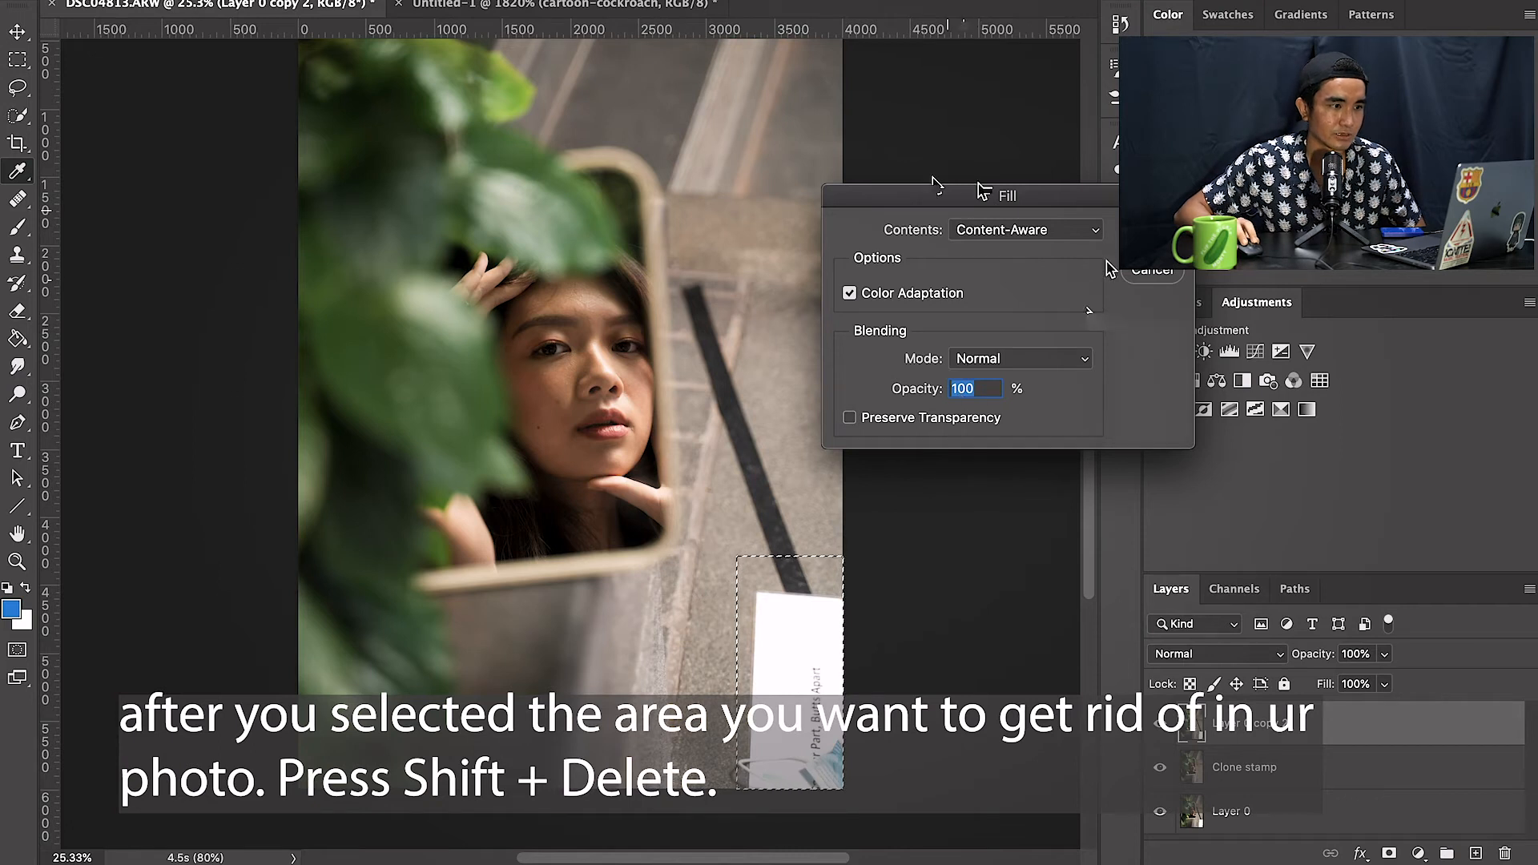
pyautogui.click(1023, 240)
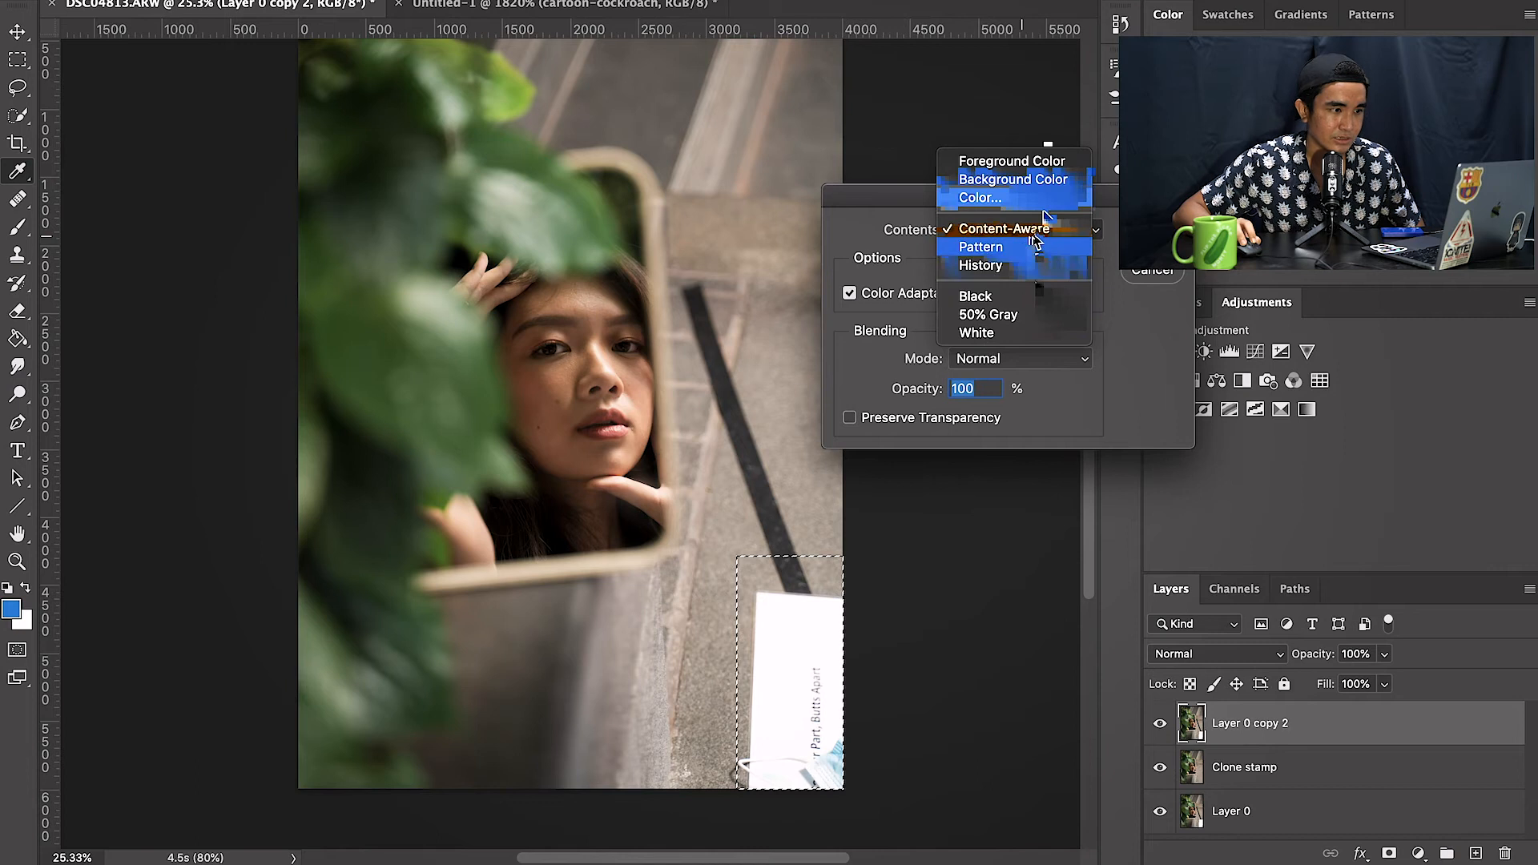
pyautogui.click(1006, 229)
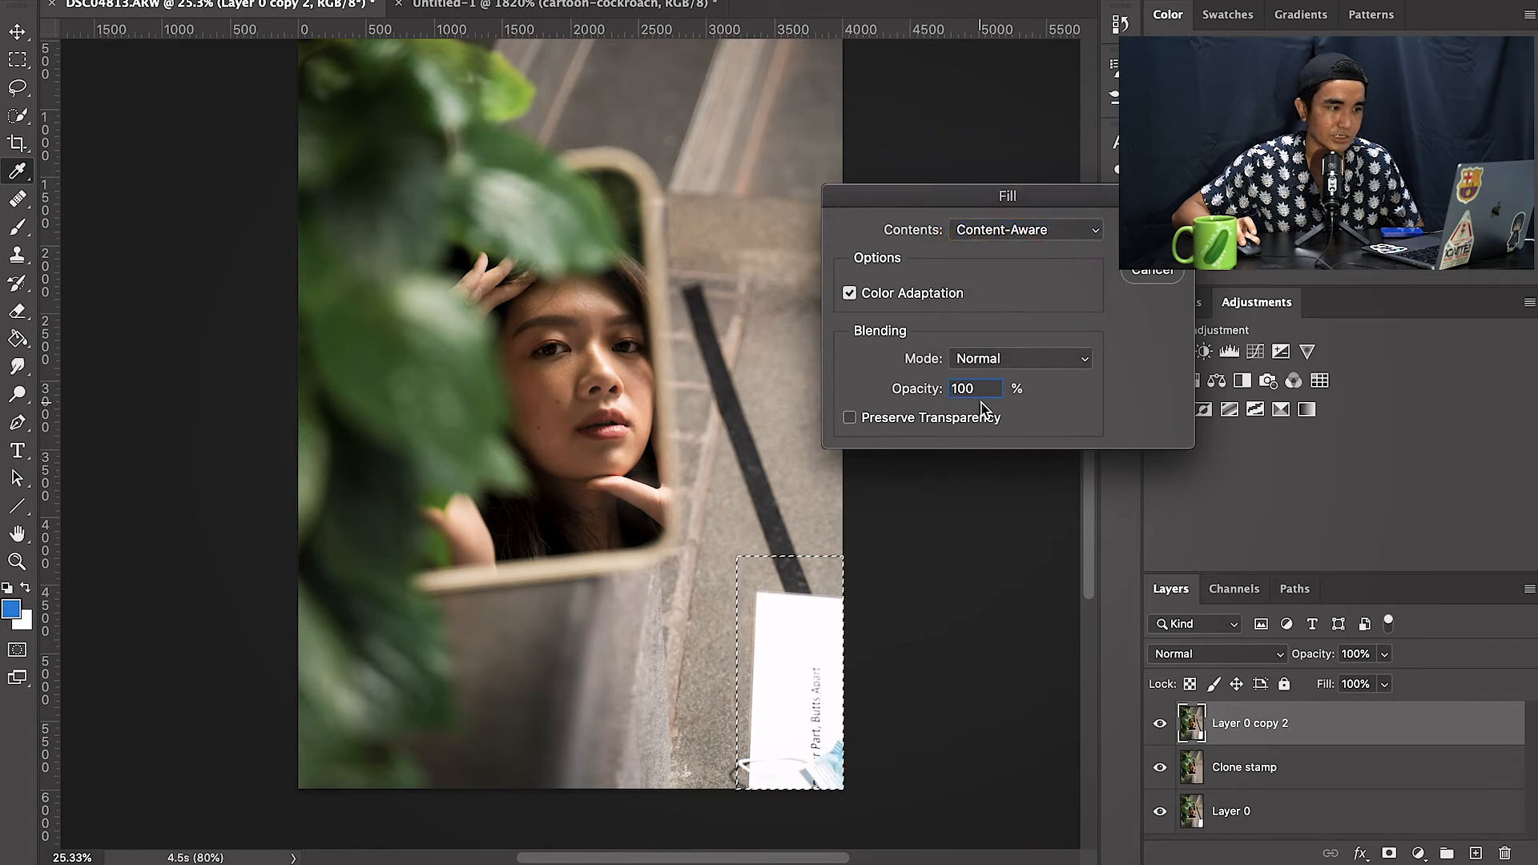
pyautogui.click(987, 358)
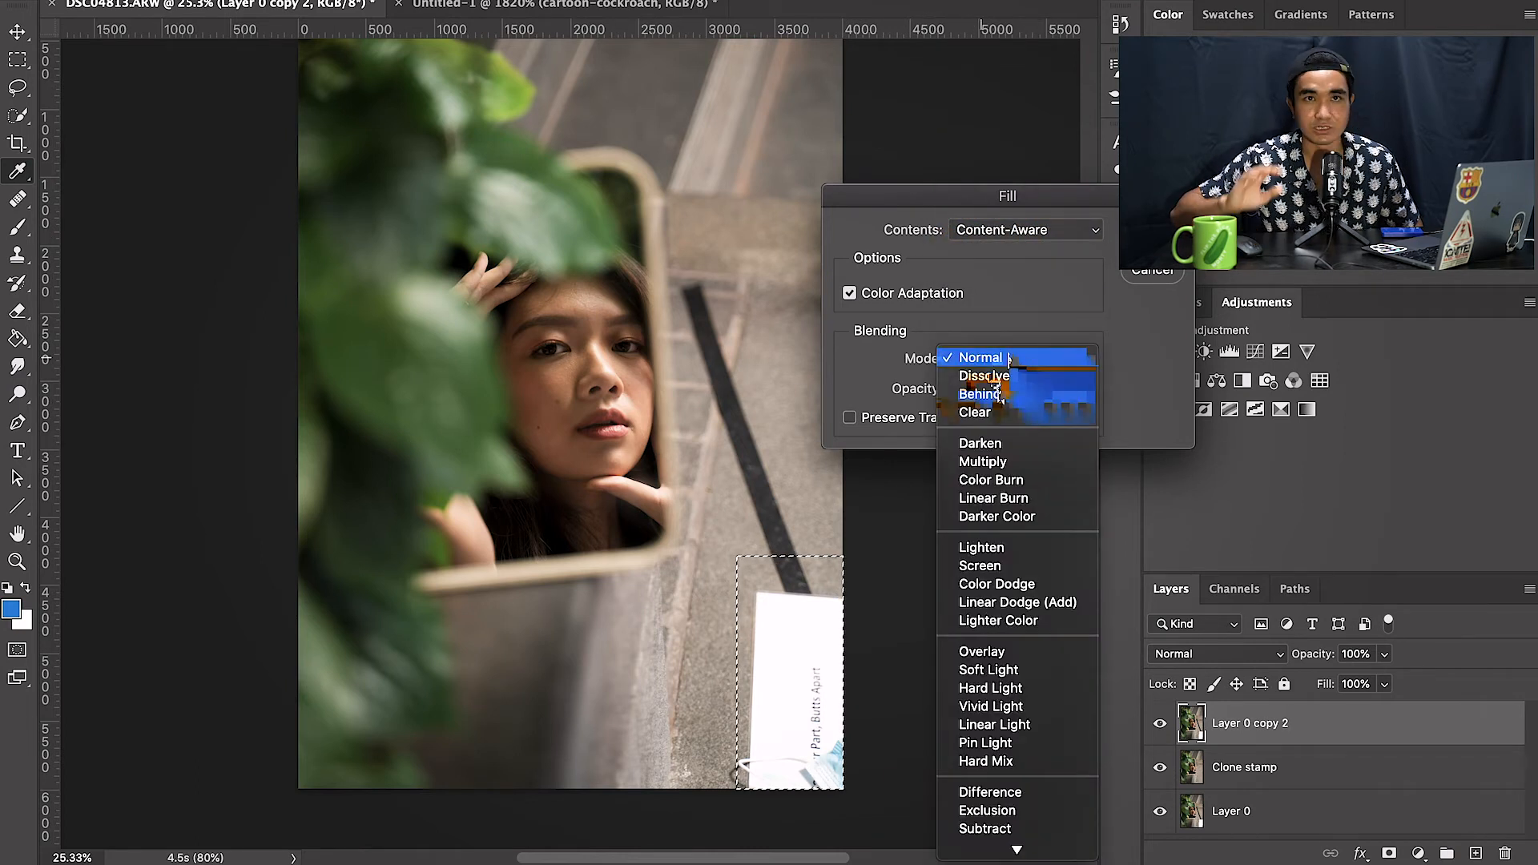
pyautogui.click(1008, 359)
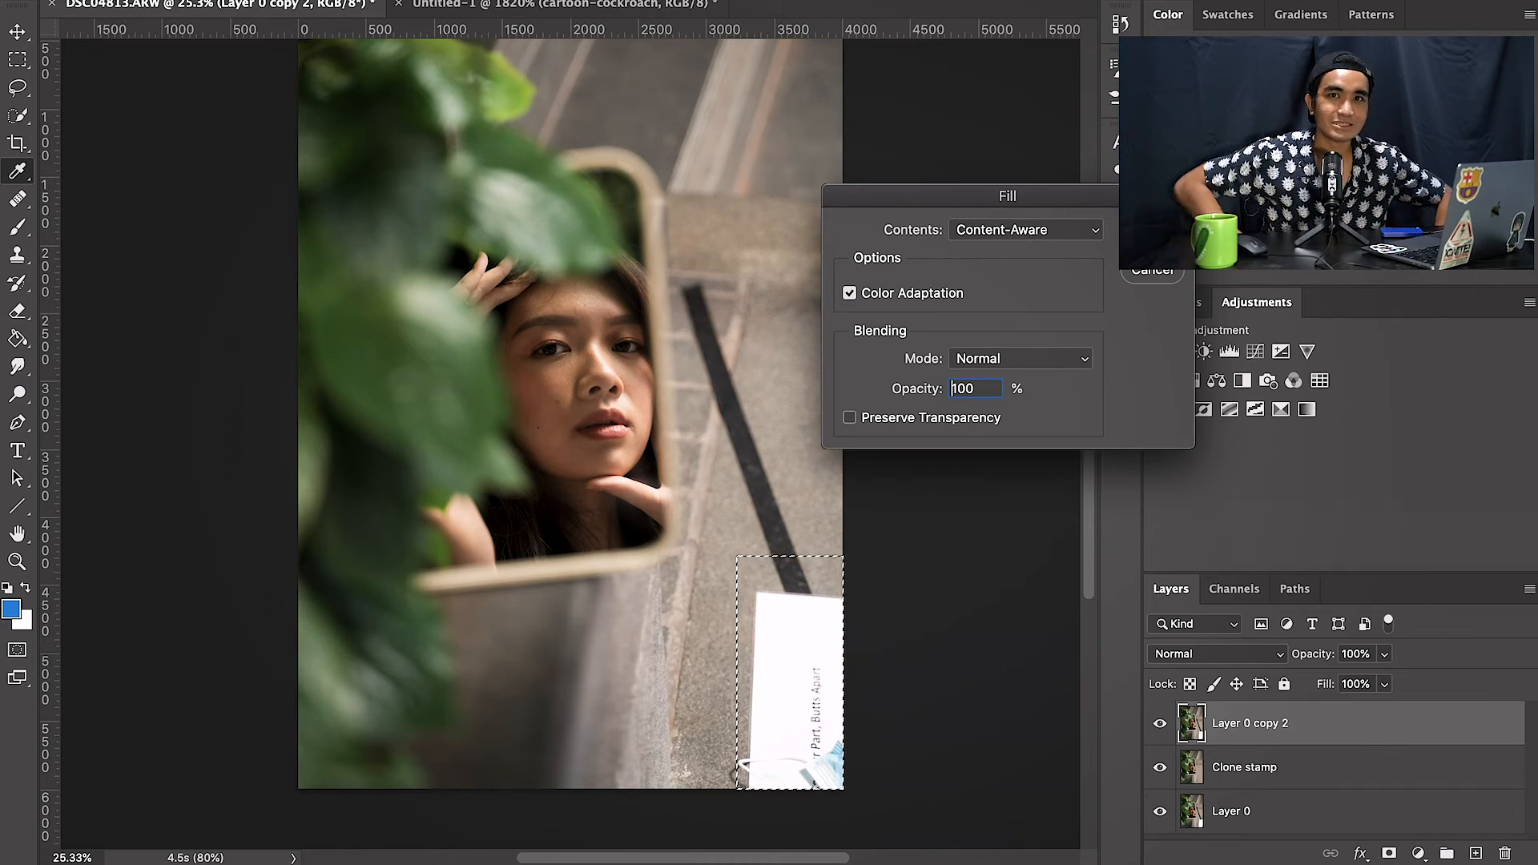
pyautogui.press('Return')
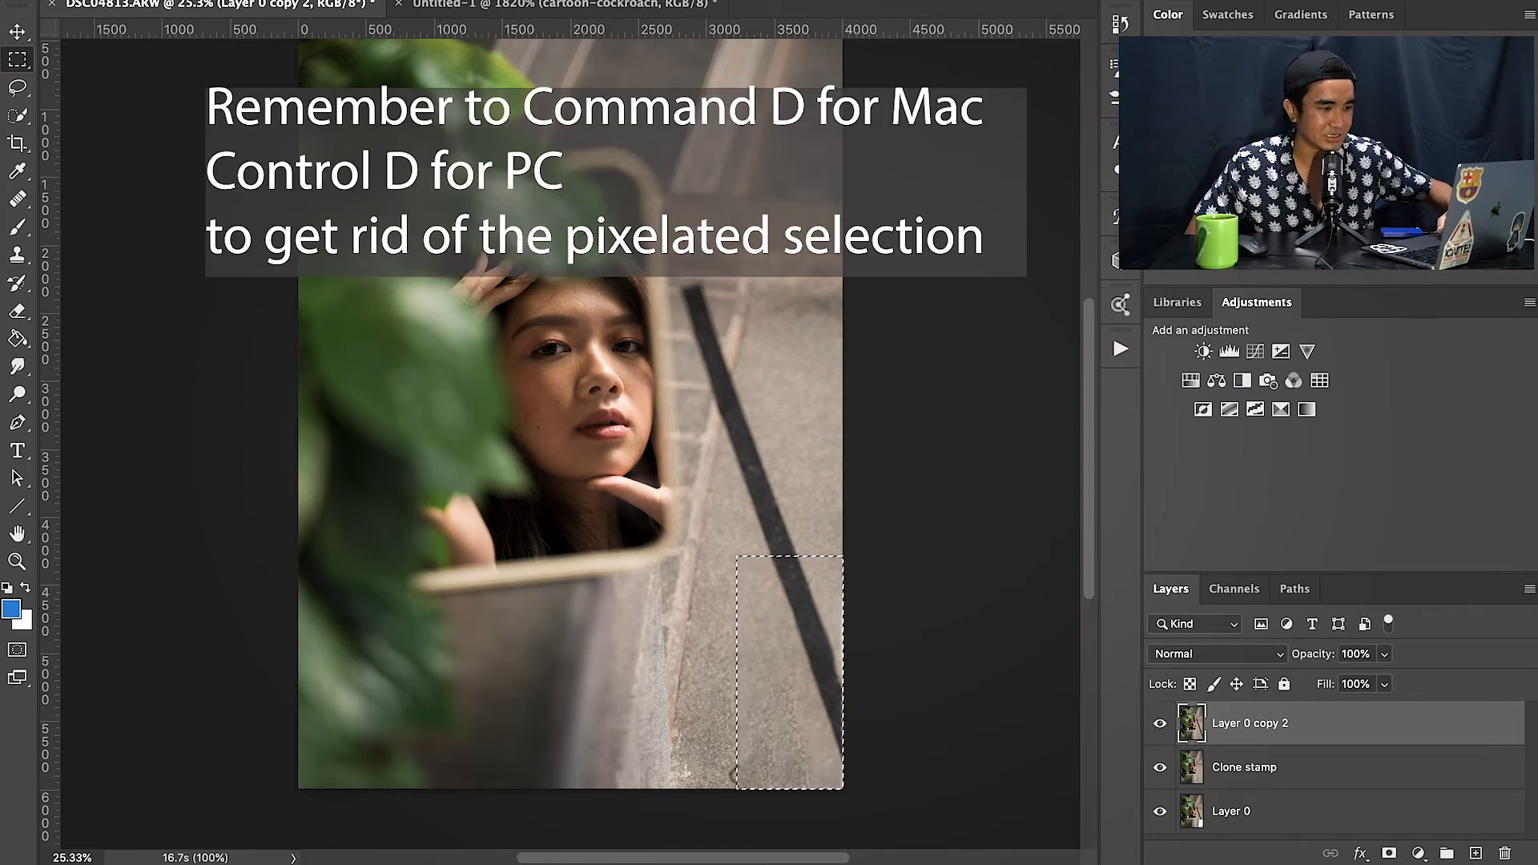
pyautogui.press('super+d')
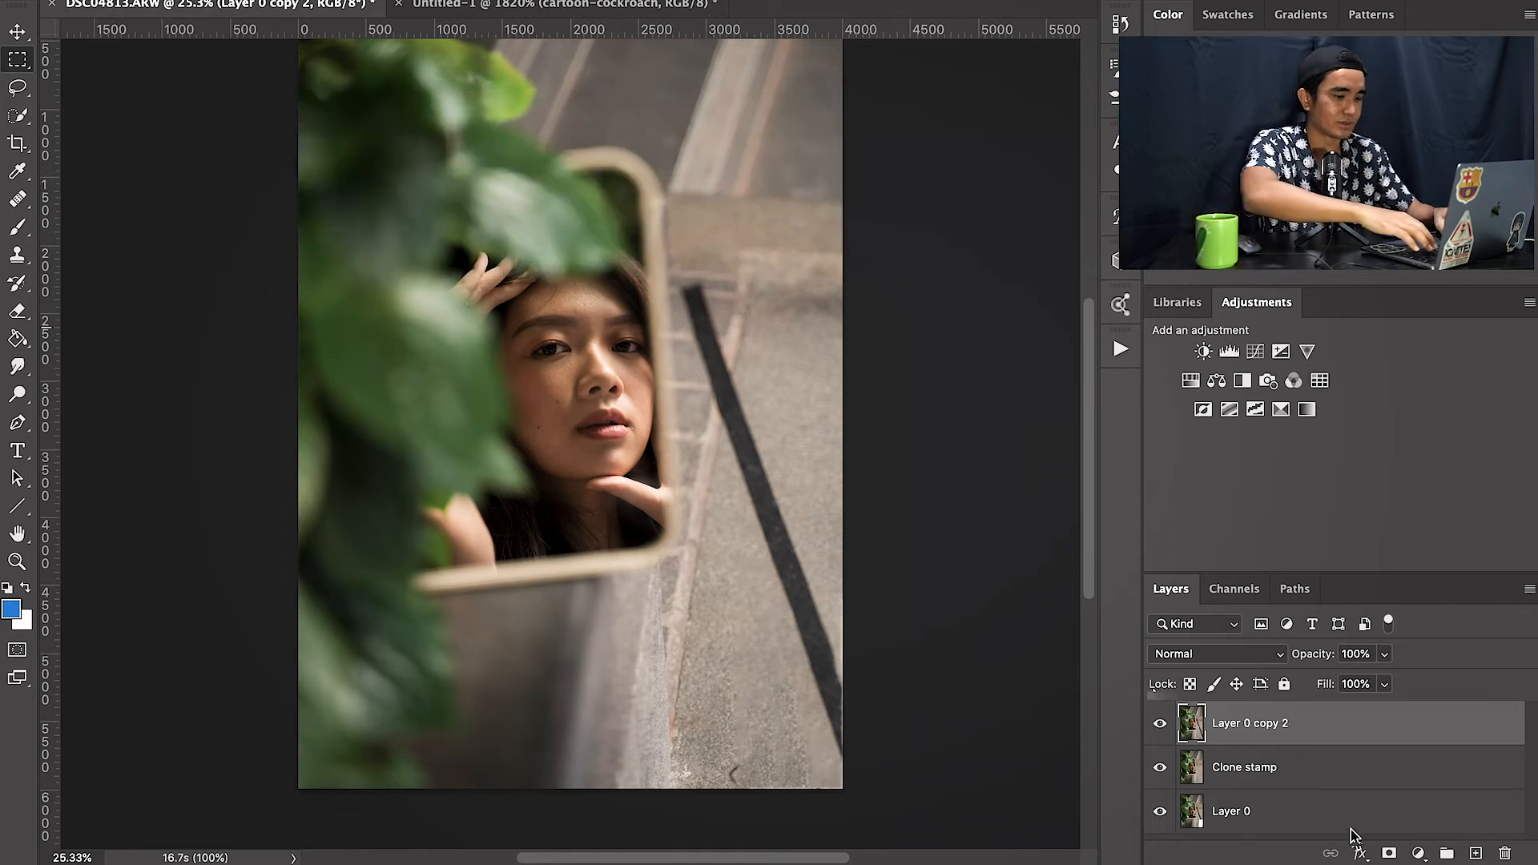
# Step: Rename Layer 0 copy 2 as "rectangular tool", hide both retouched layers to compare with the original, and show the renamed layer again
pyautogui.doubleClick(1275, 723)
pyautogui.write('rectang')
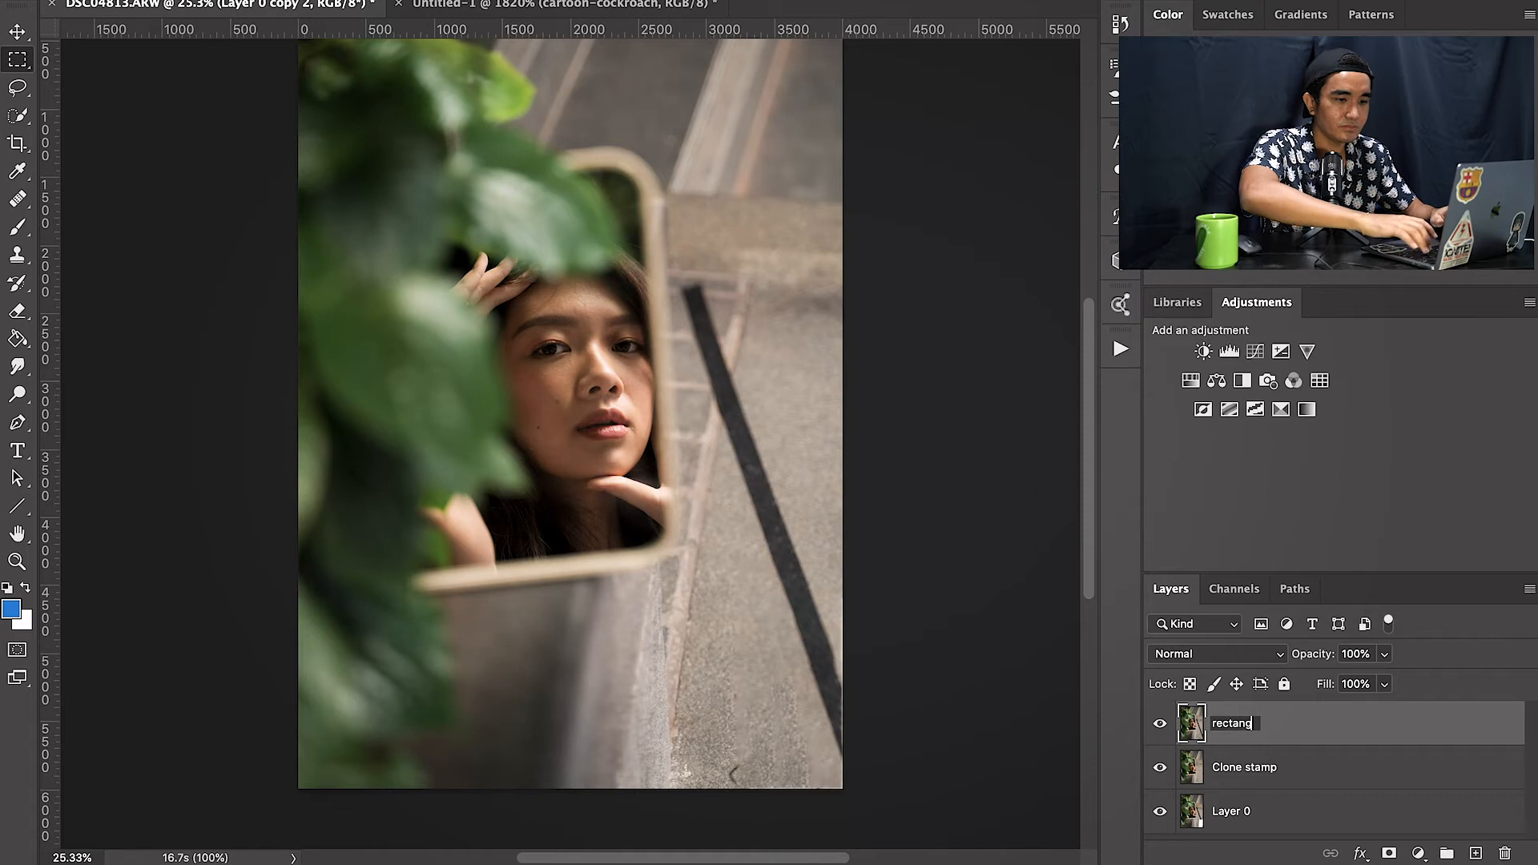
pyautogui.write('ular tool')
pyautogui.press('Return')
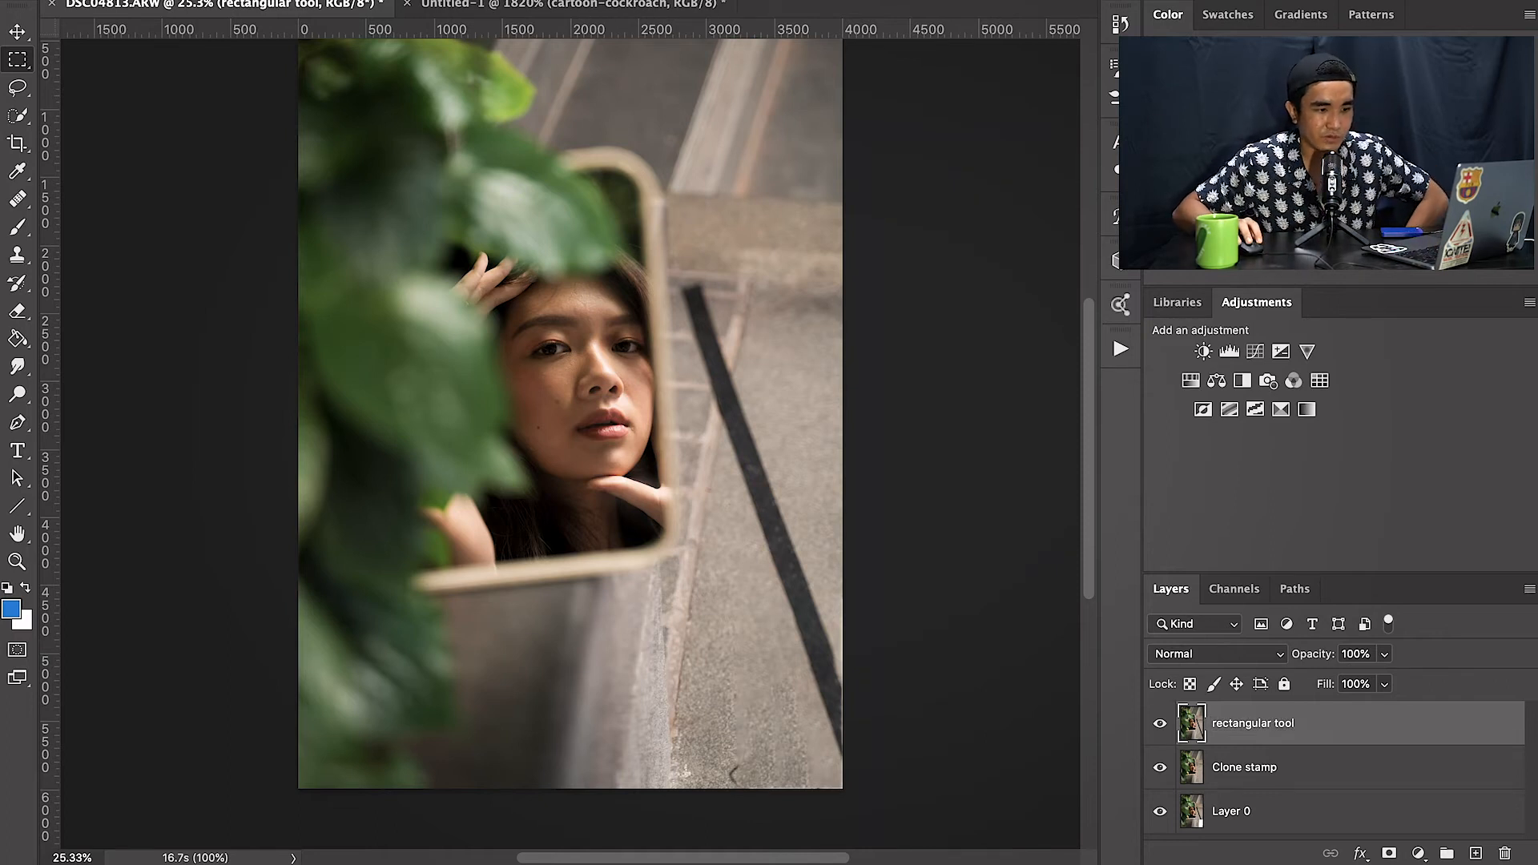
pyautogui.moveTo(1160, 724); pyautogui.dragTo(1160, 766)
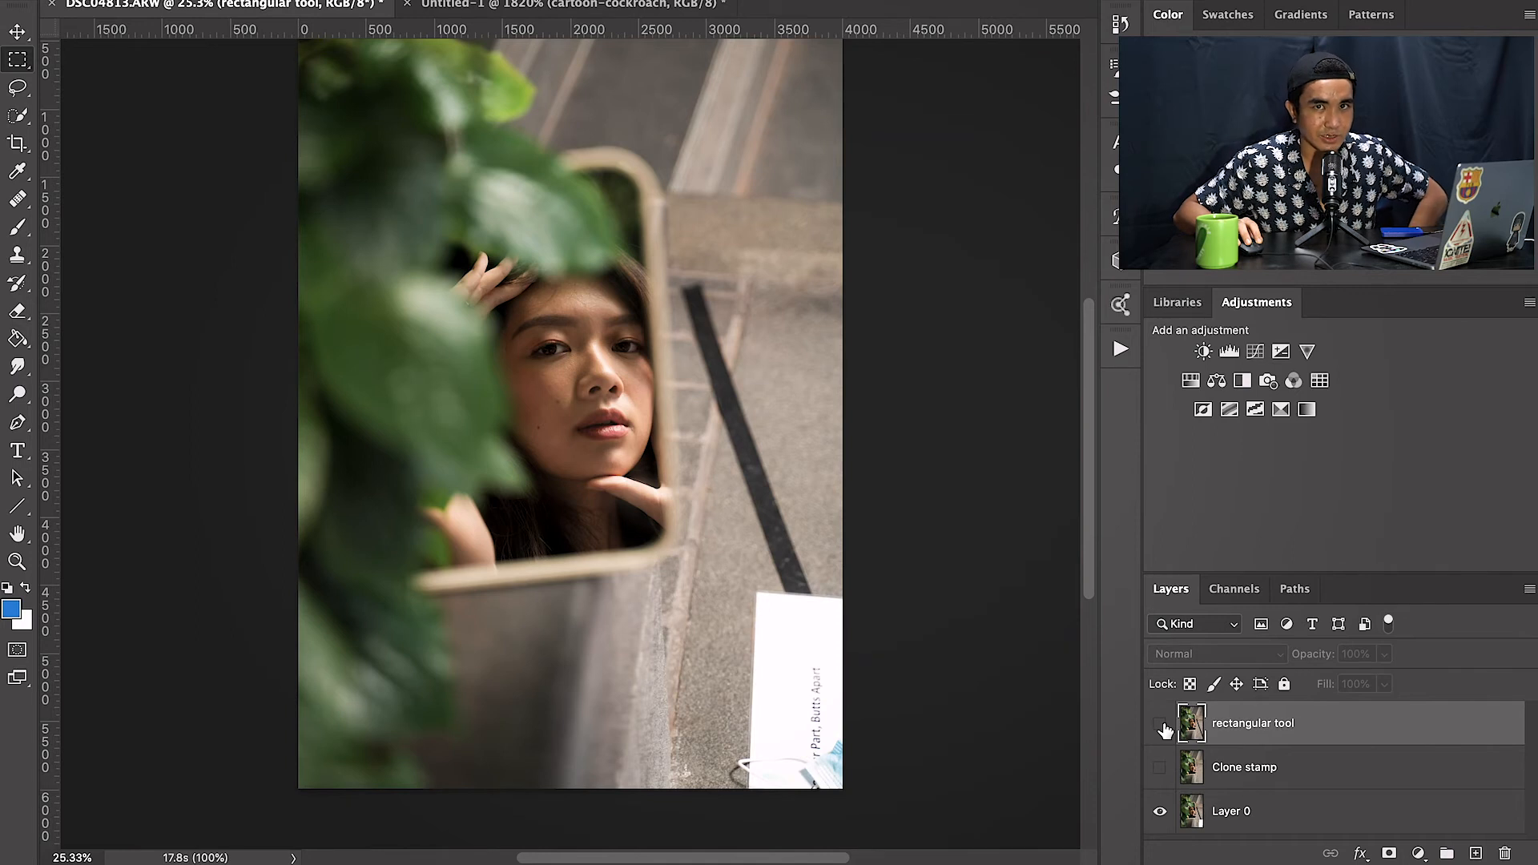
pyautogui.click(1163, 726)
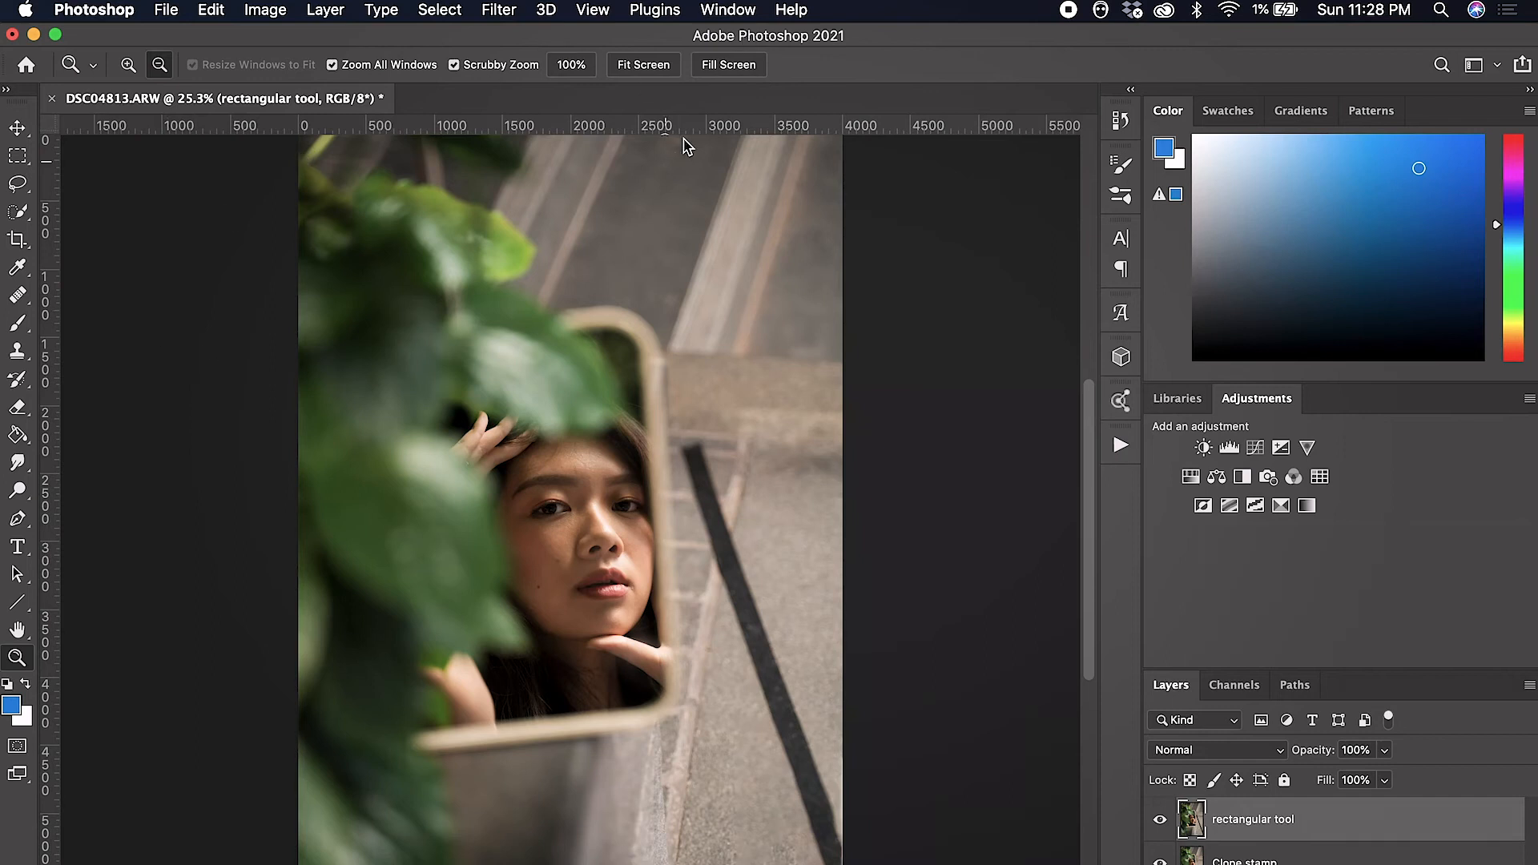
# Step: Open a second window for DSC04813.ARW and arrange the two windows side by side in the 2-up Vertical layout
pyautogui.click(731, 12)
pyautogui.moveTo(775, 37)
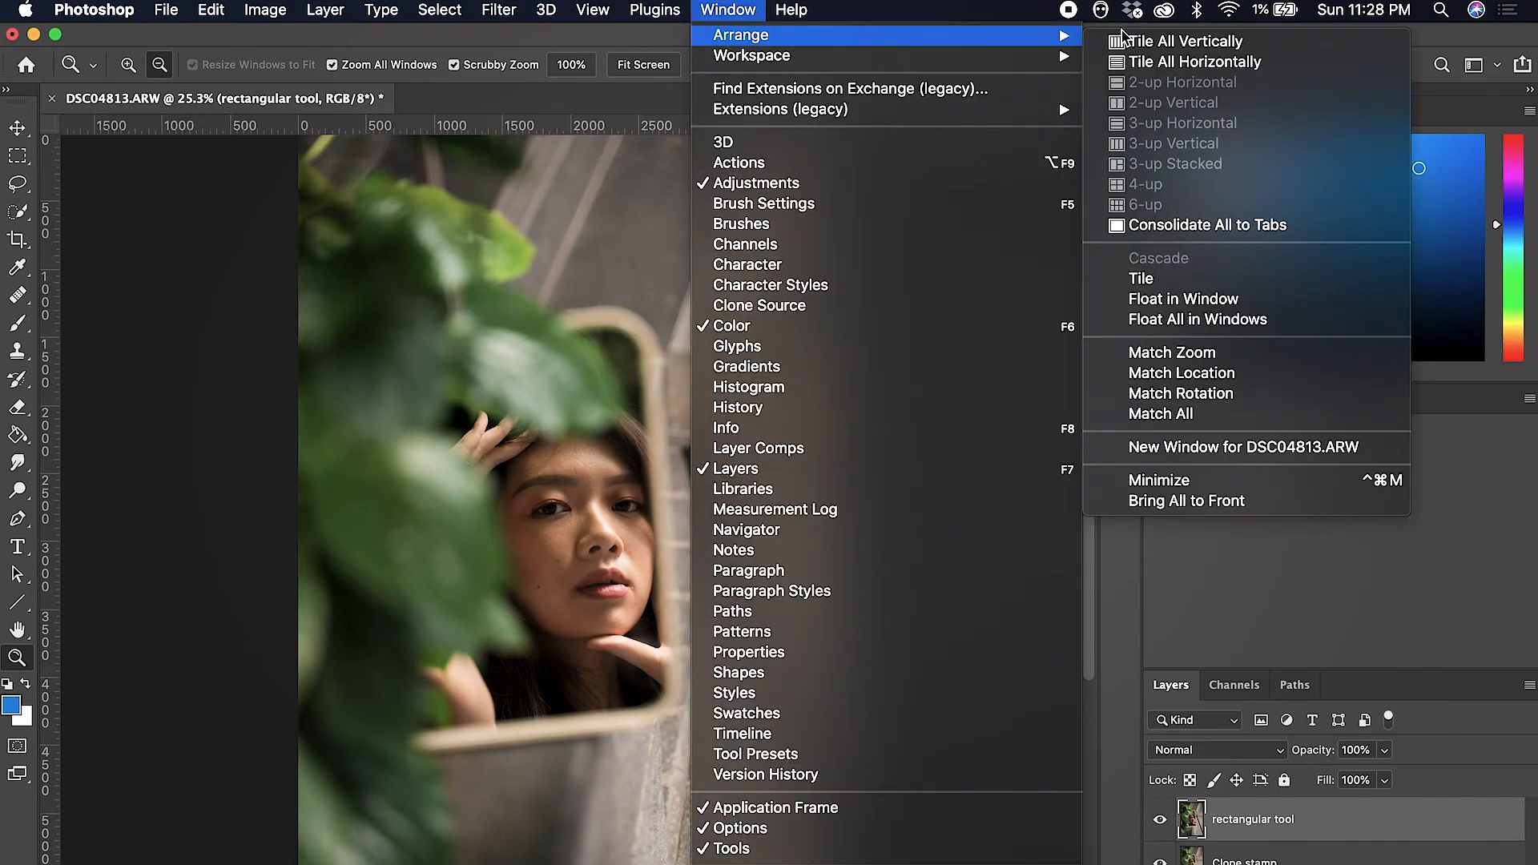
pyautogui.click(1277, 449)
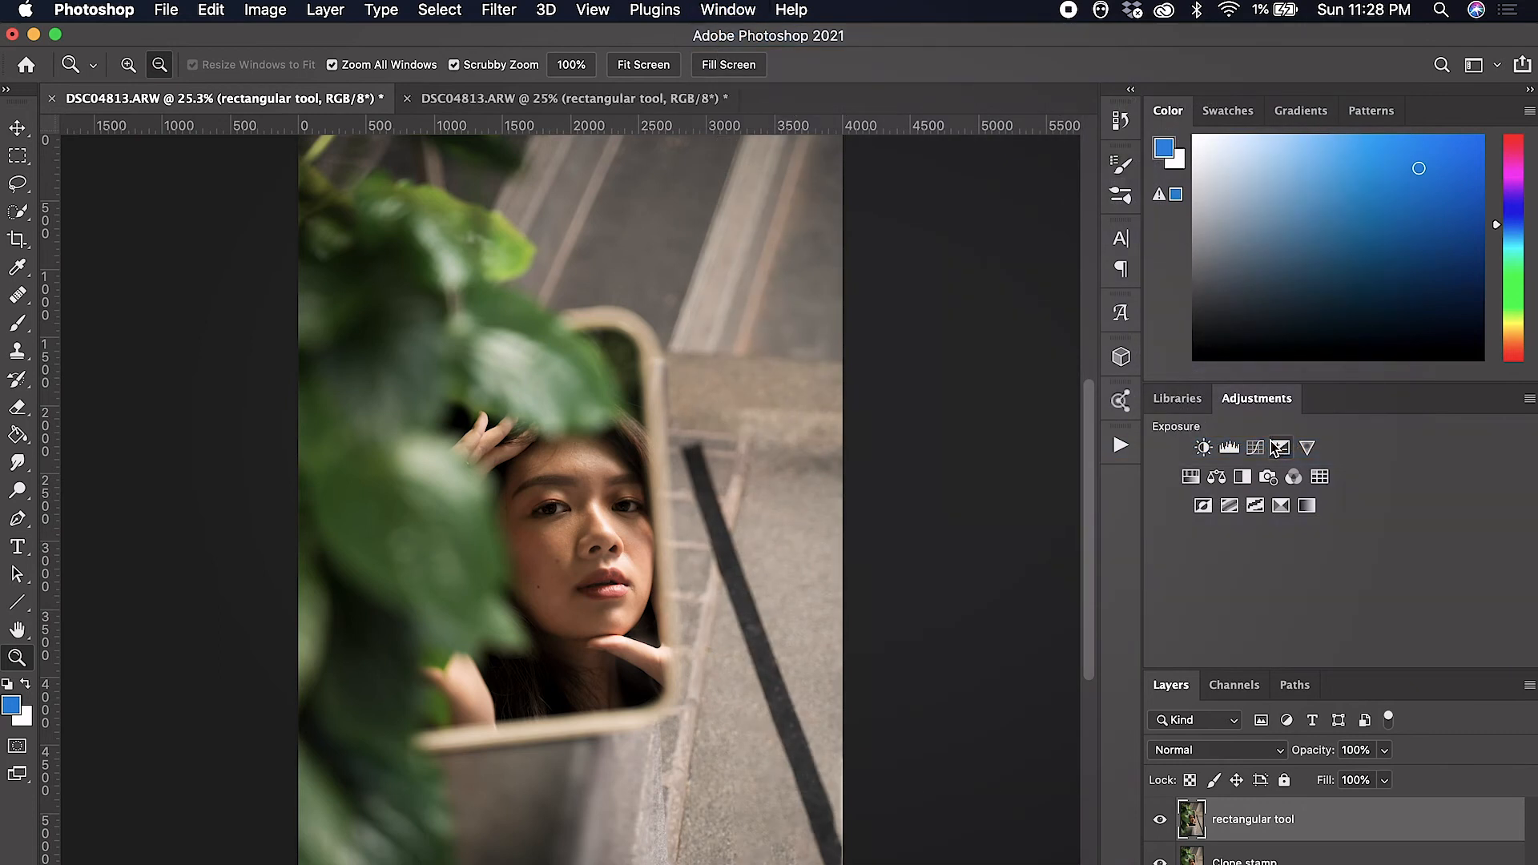
pyautogui.click(729, 10)
pyautogui.moveTo(999, 36)
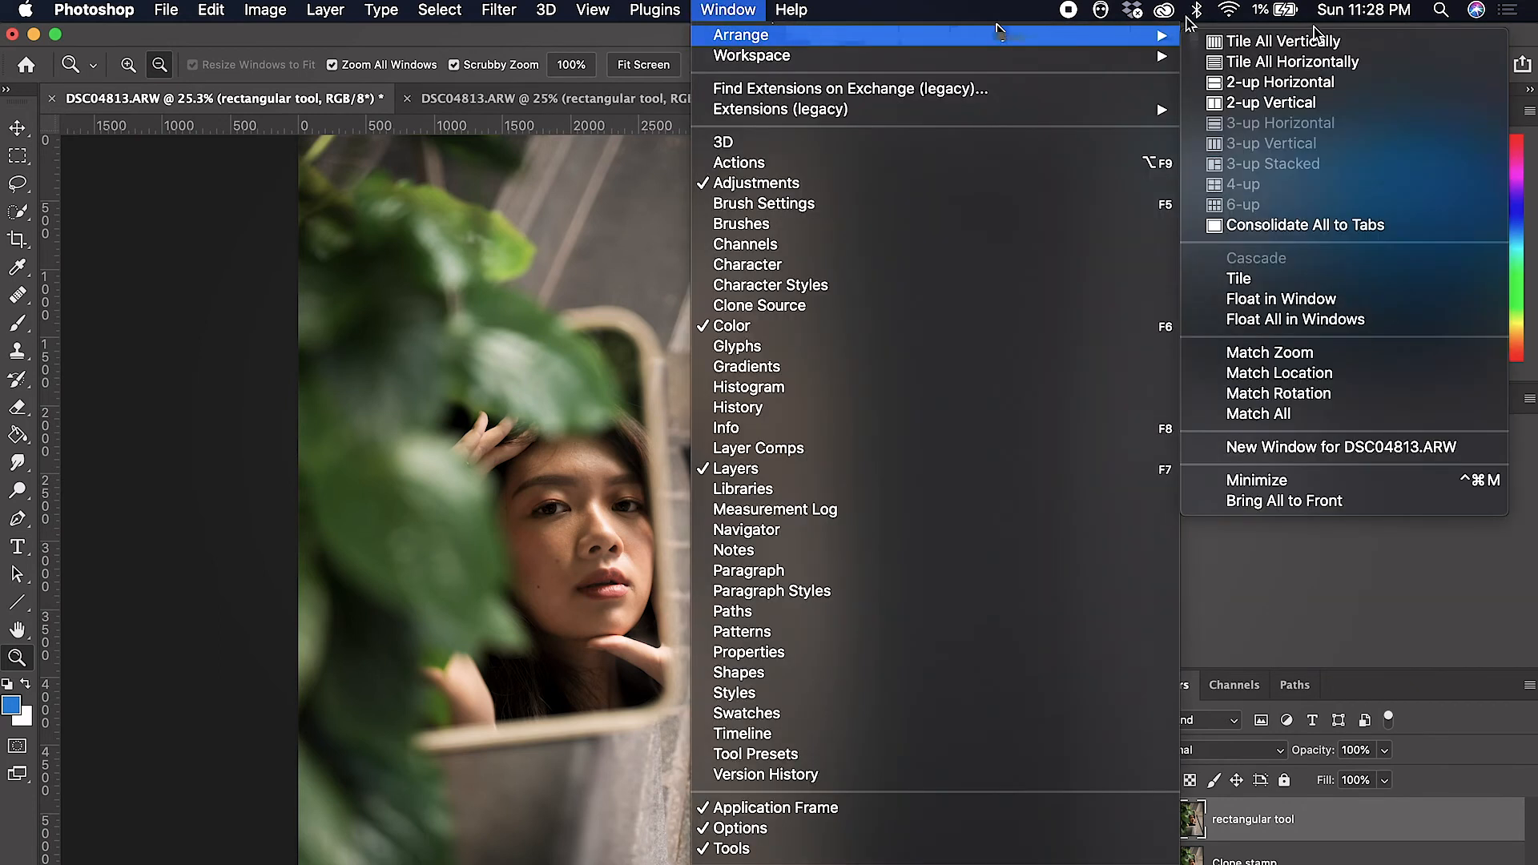
pyautogui.click(1318, 105)
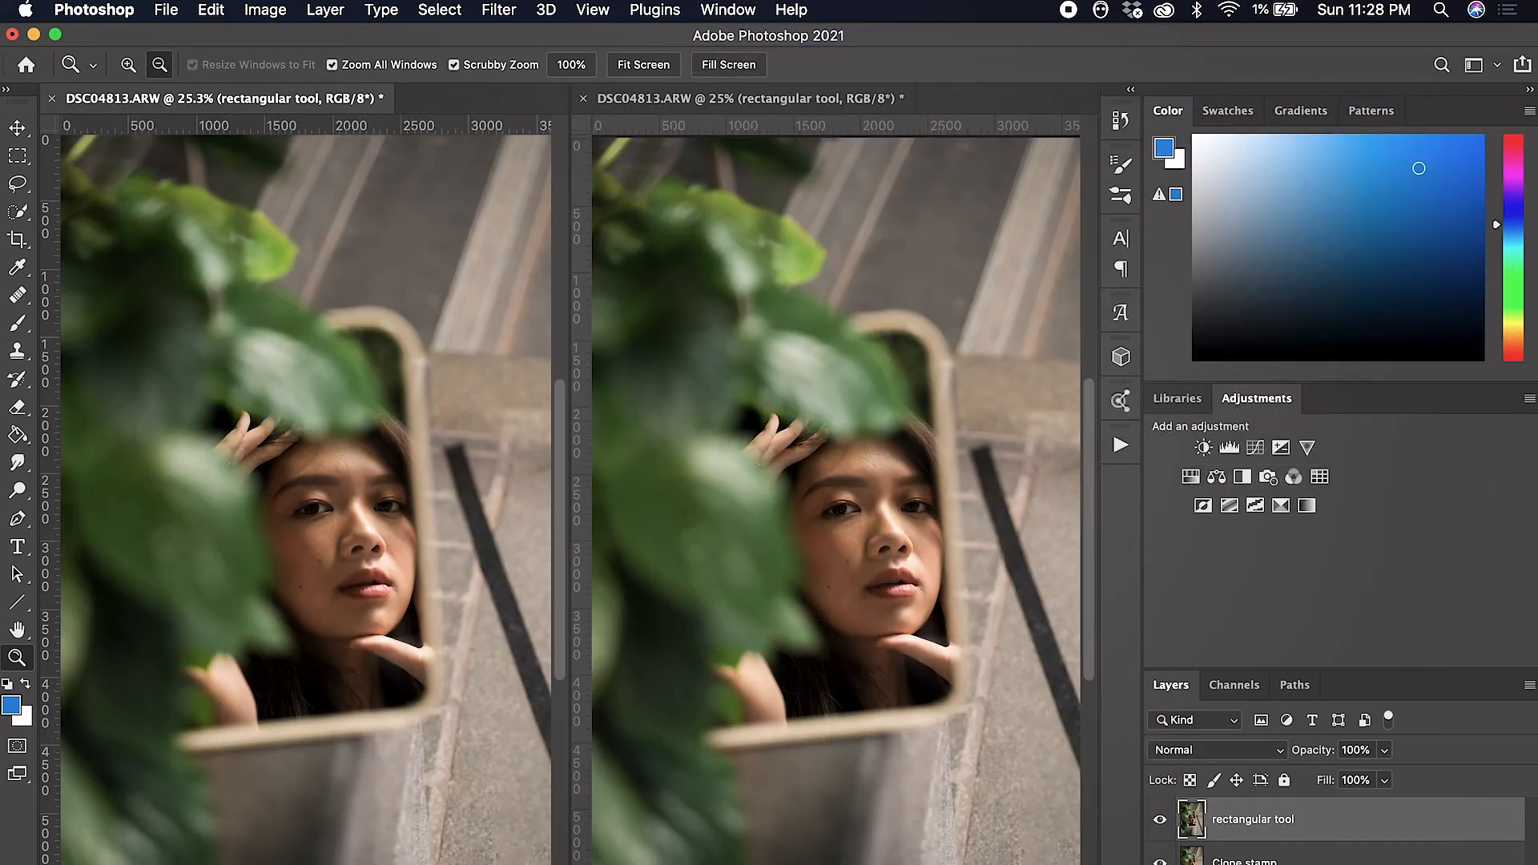
# Step: In the second window, clone pavement texture over the middle of the black strip with the Clone Stamp tool at brush size 125
pyautogui.hotkey('ctrl', 'Tab')
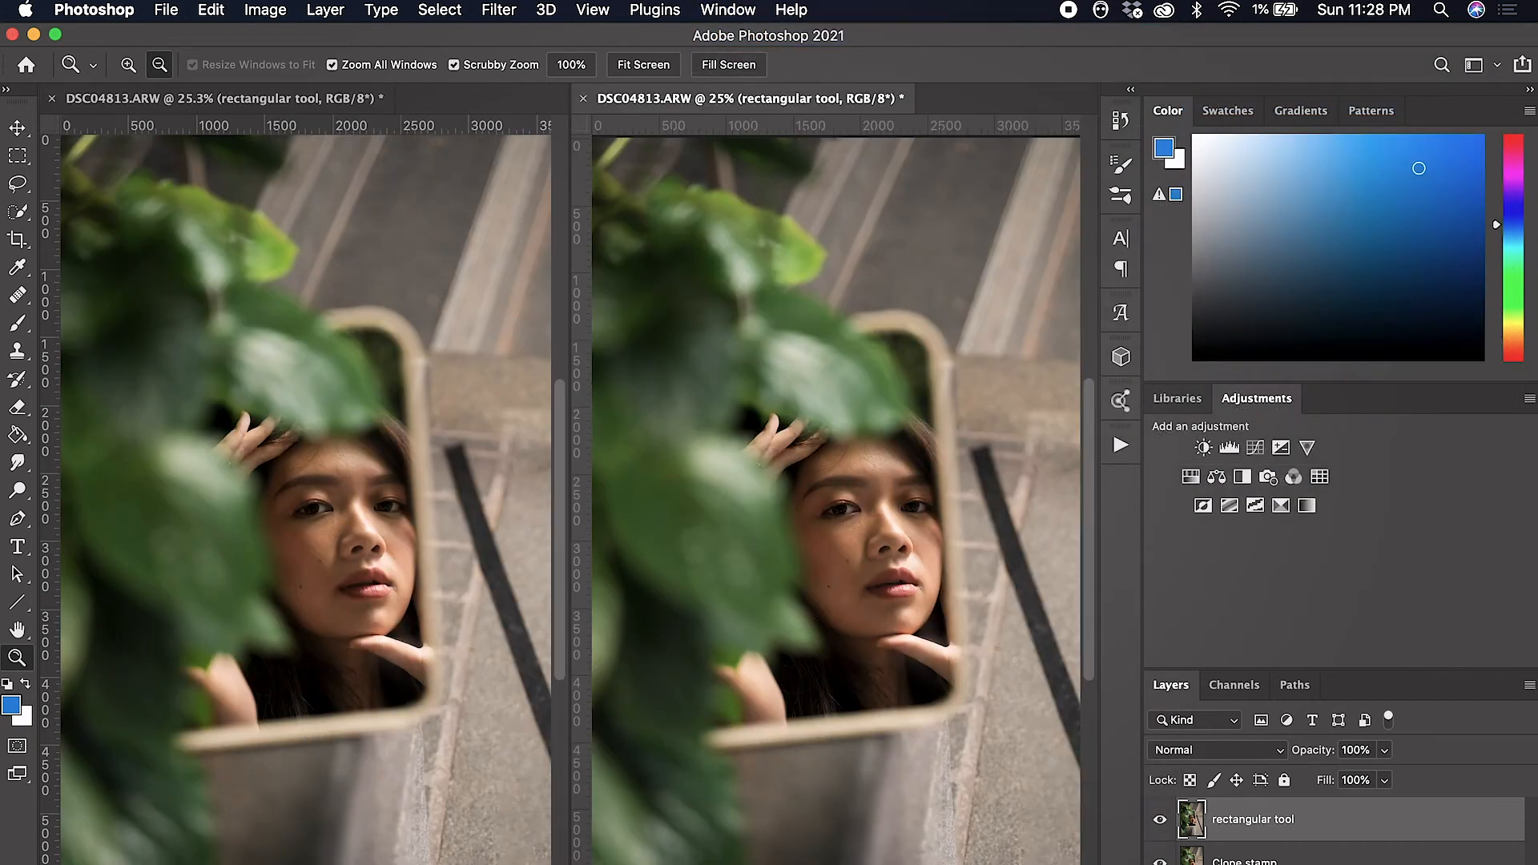
pyautogui.press('super+1')
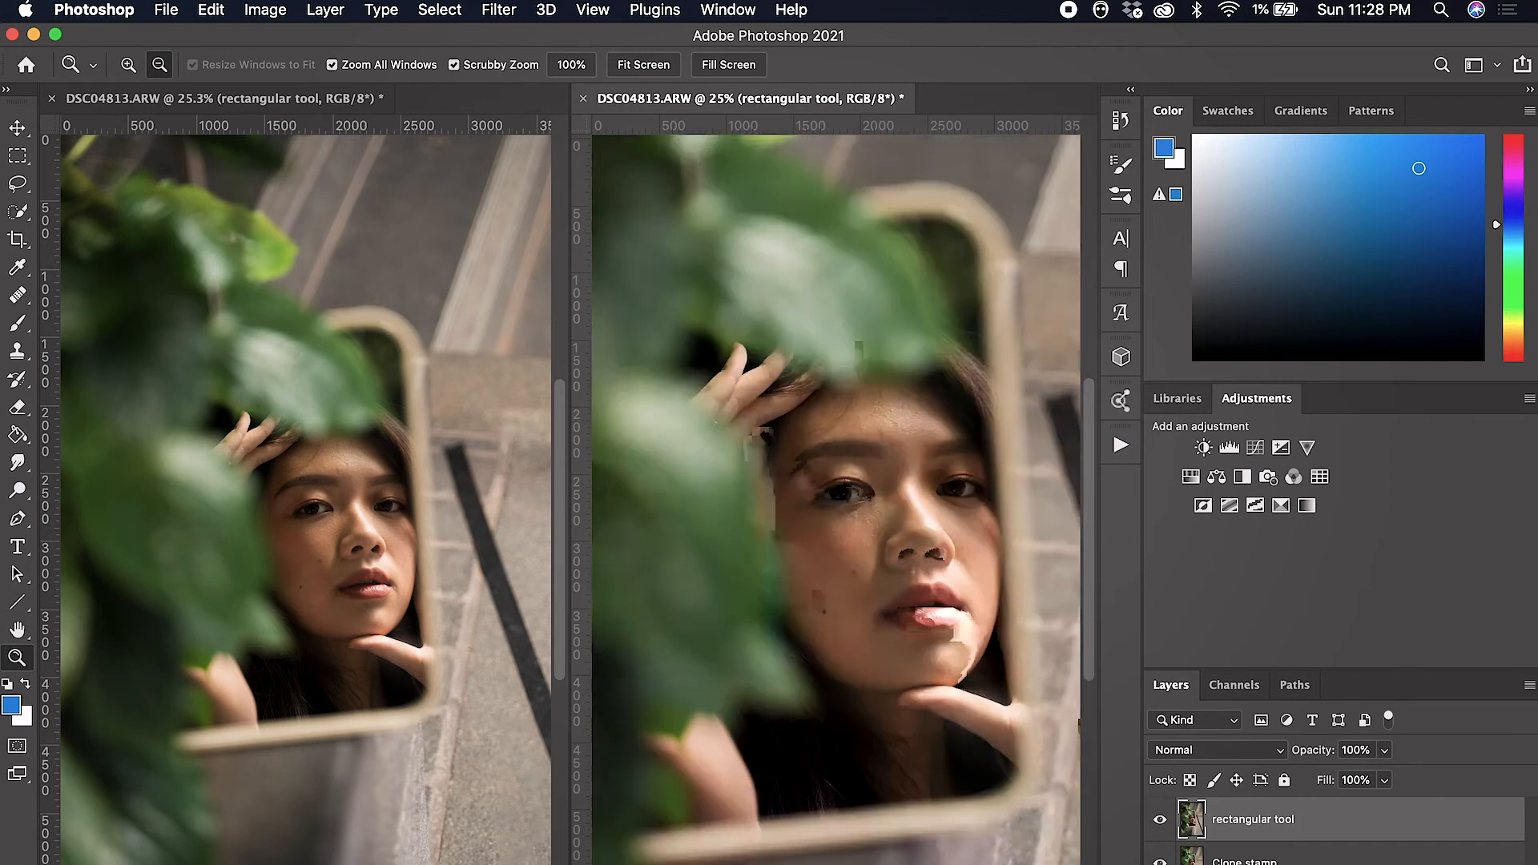
pyautogui.press('space')
pyautogui.moveTo(858, 686); pyautogui.dragTo(520, 701)
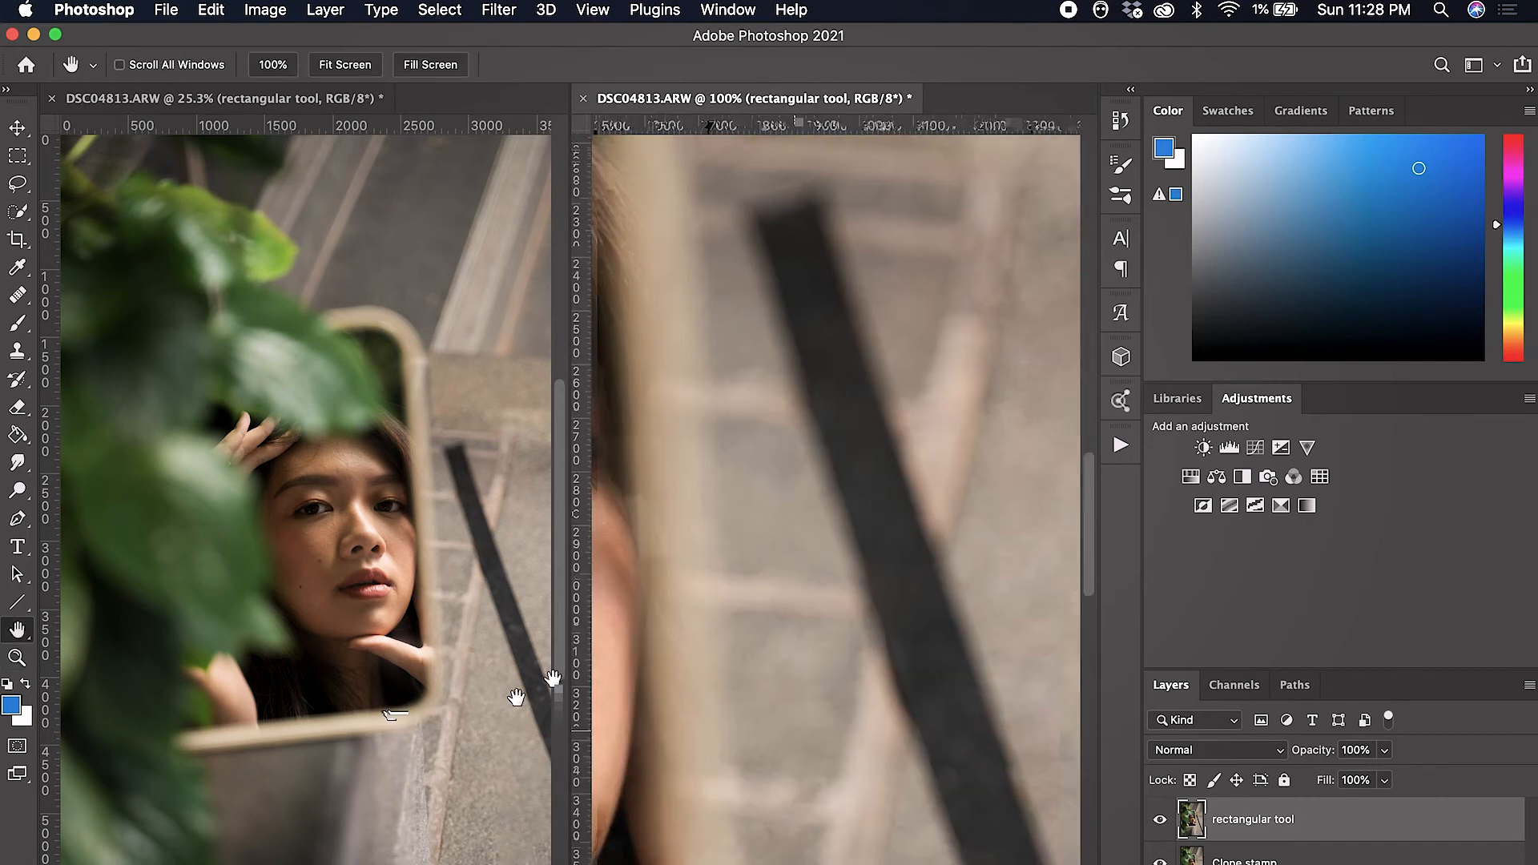
pyautogui.moveTo(784, 657); pyautogui.dragTo(861, 520)
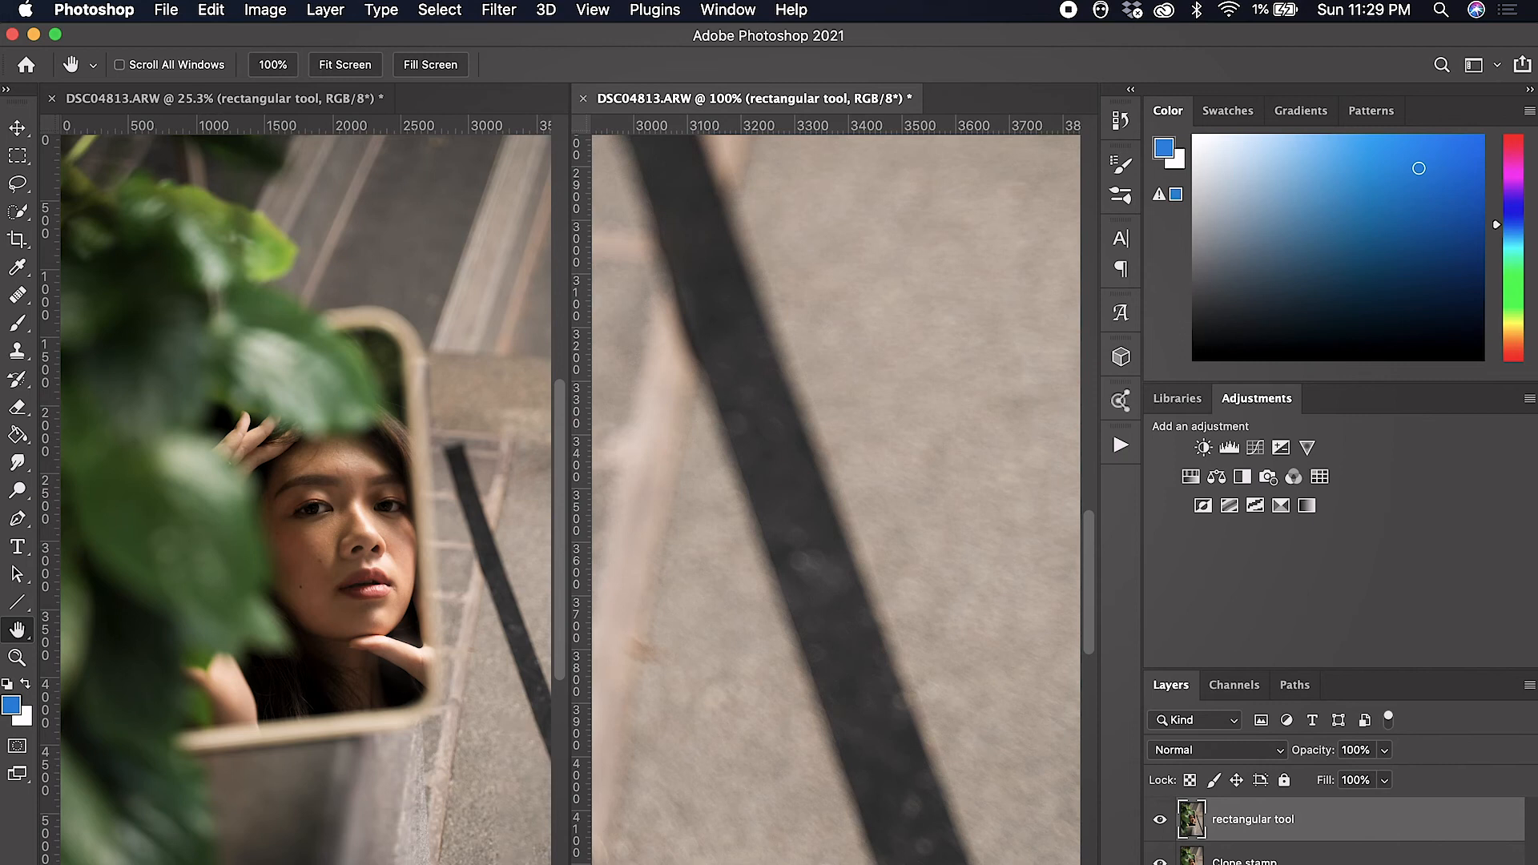
pyautogui.scroll(-1, 836, 497)
pyautogui.press('s')
pyautogui.moveTo(876, 652)
pyautogui.mouseDown()
pyautogui.moveTo(957, 627)
pyautogui.moveTo(956, 735)
pyautogui.mouseUp()
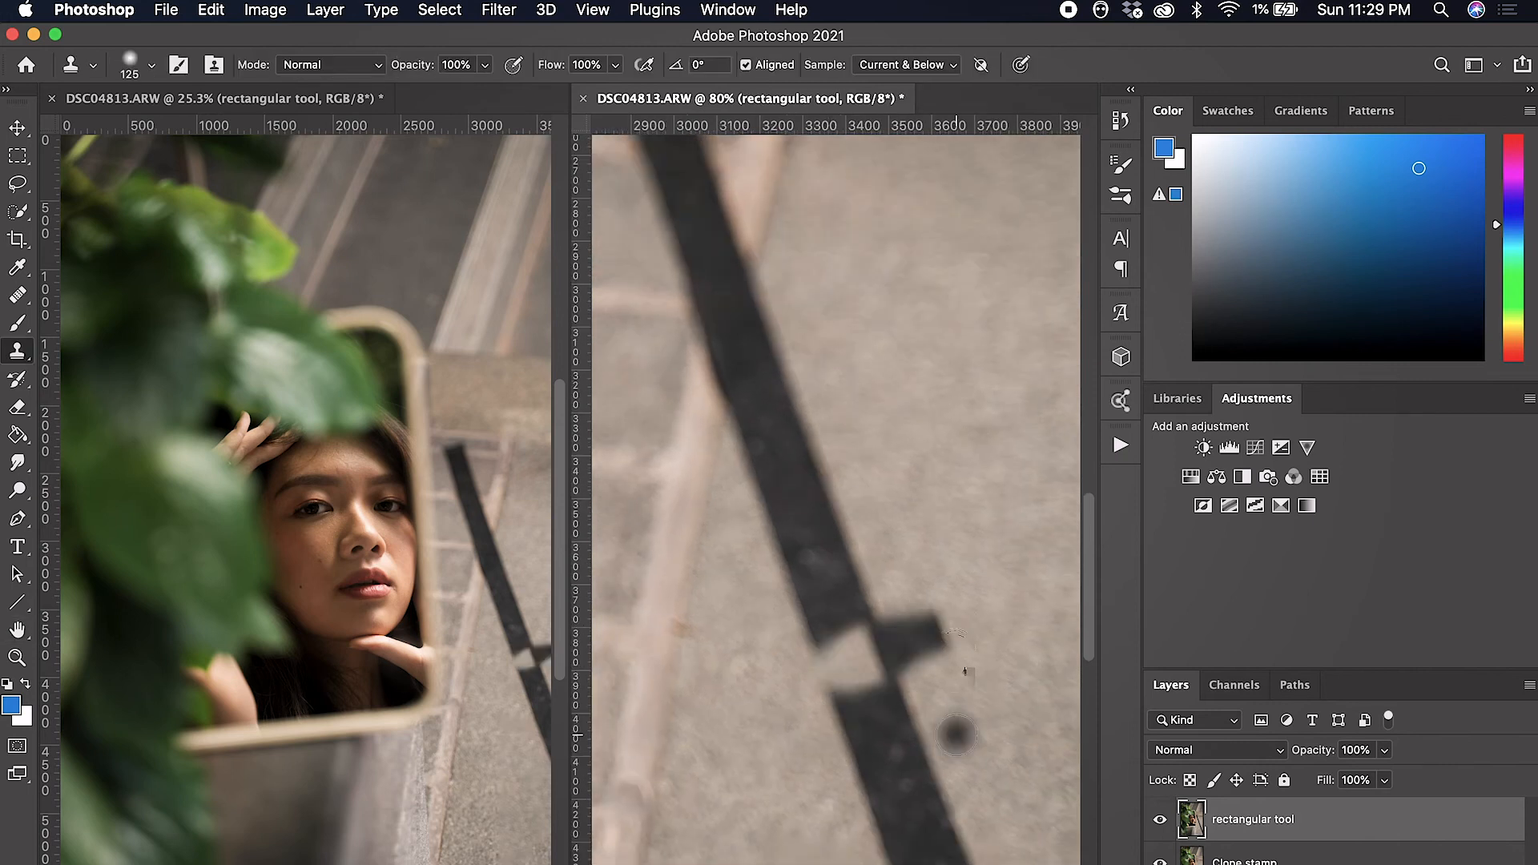
pyautogui.moveTo(905, 608)
pyautogui.mouseDown()
pyautogui.moveTo(885, 641)
pyautogui.moveTo(951, 630)
pyautogui.moveTo(791, 445)
pyautogui.mouseUp()
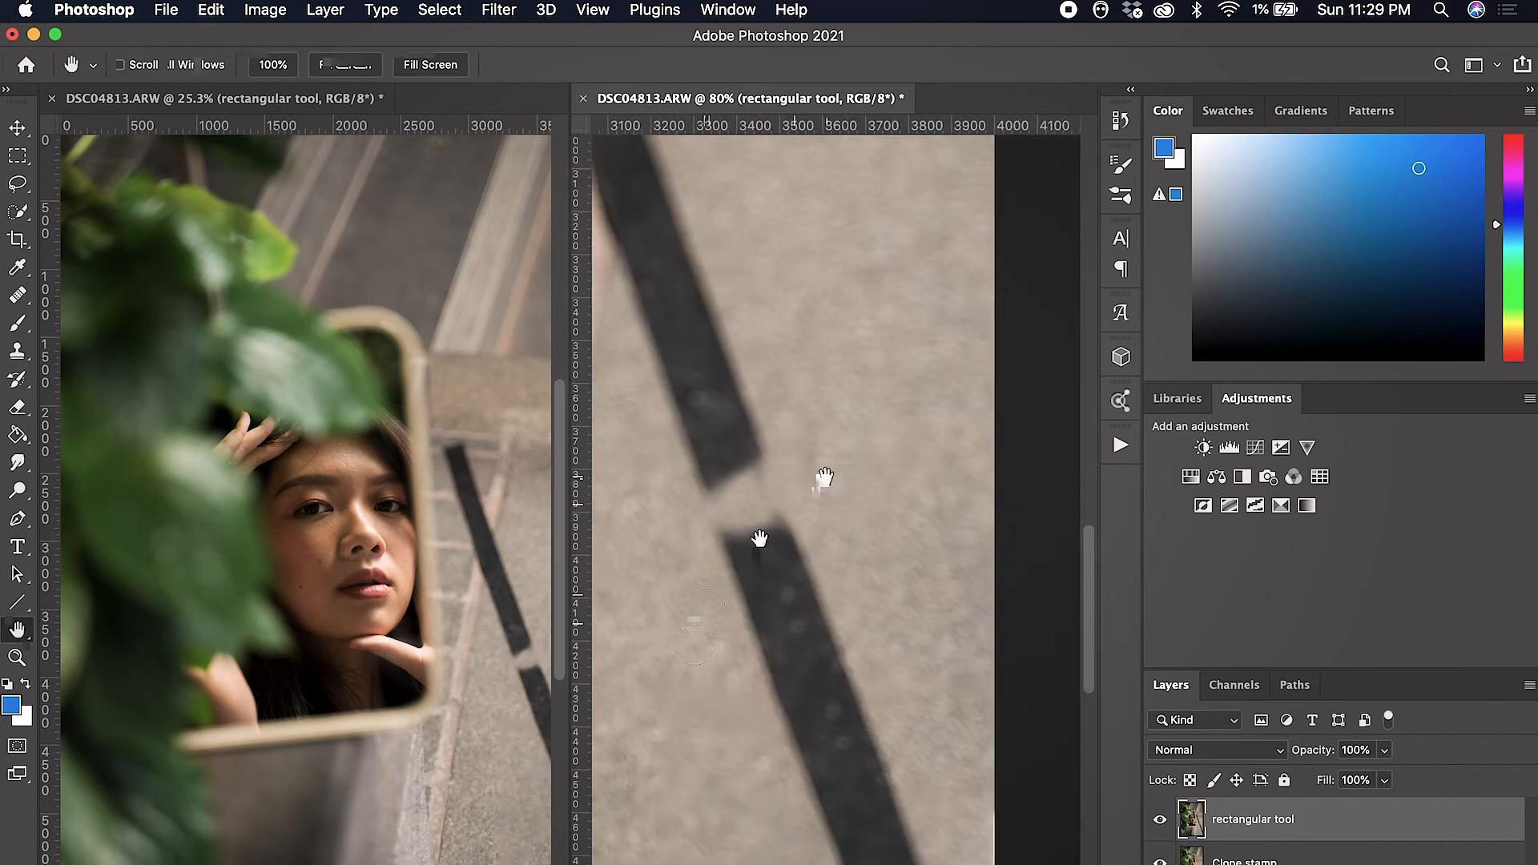
pyautogui.moveTo(759, 538); pyautogui.dragTo(730, 543)
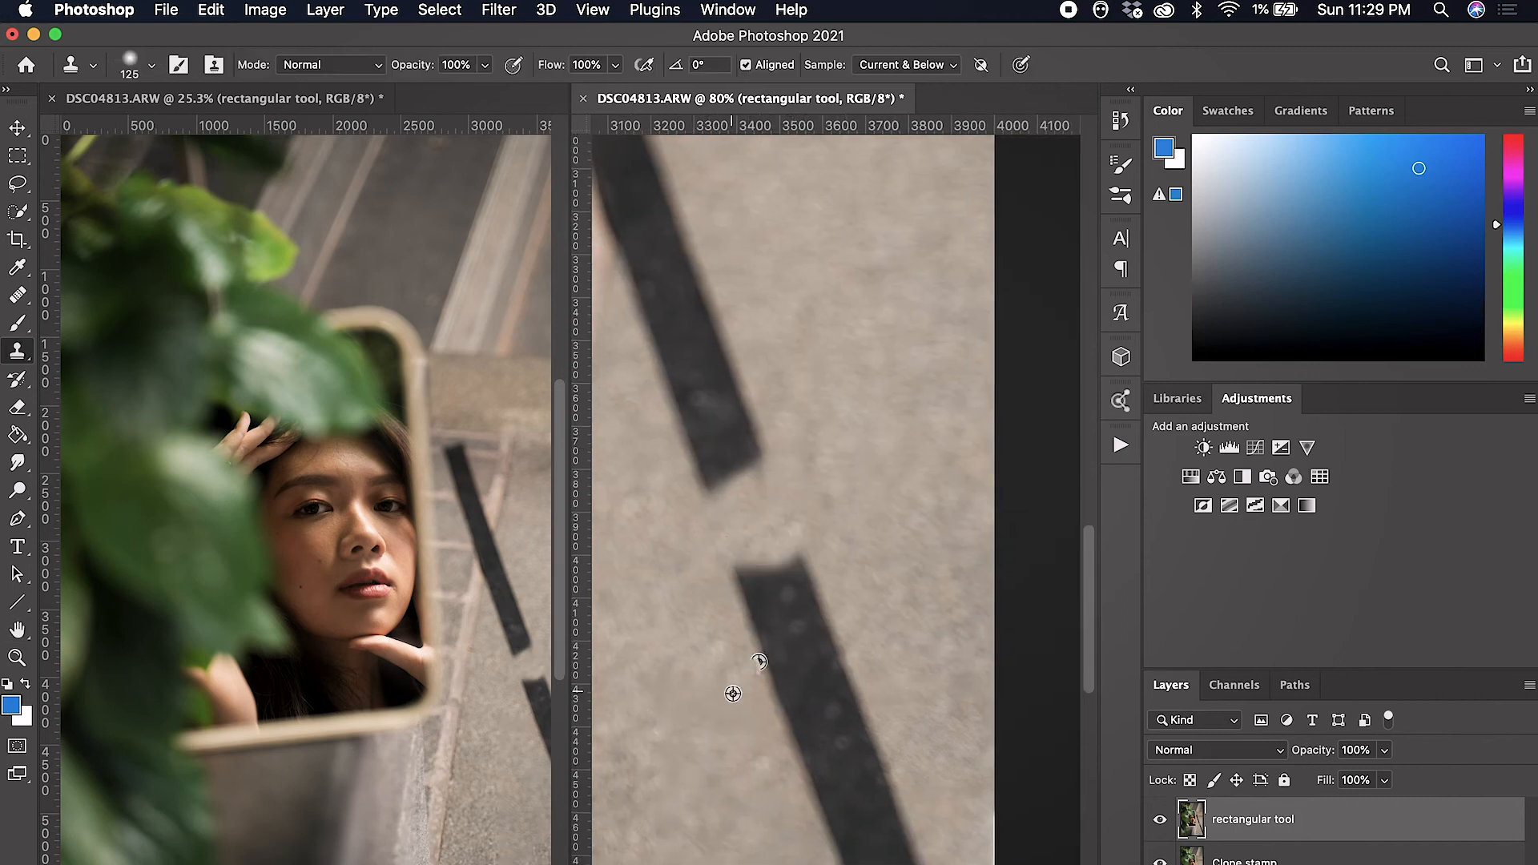